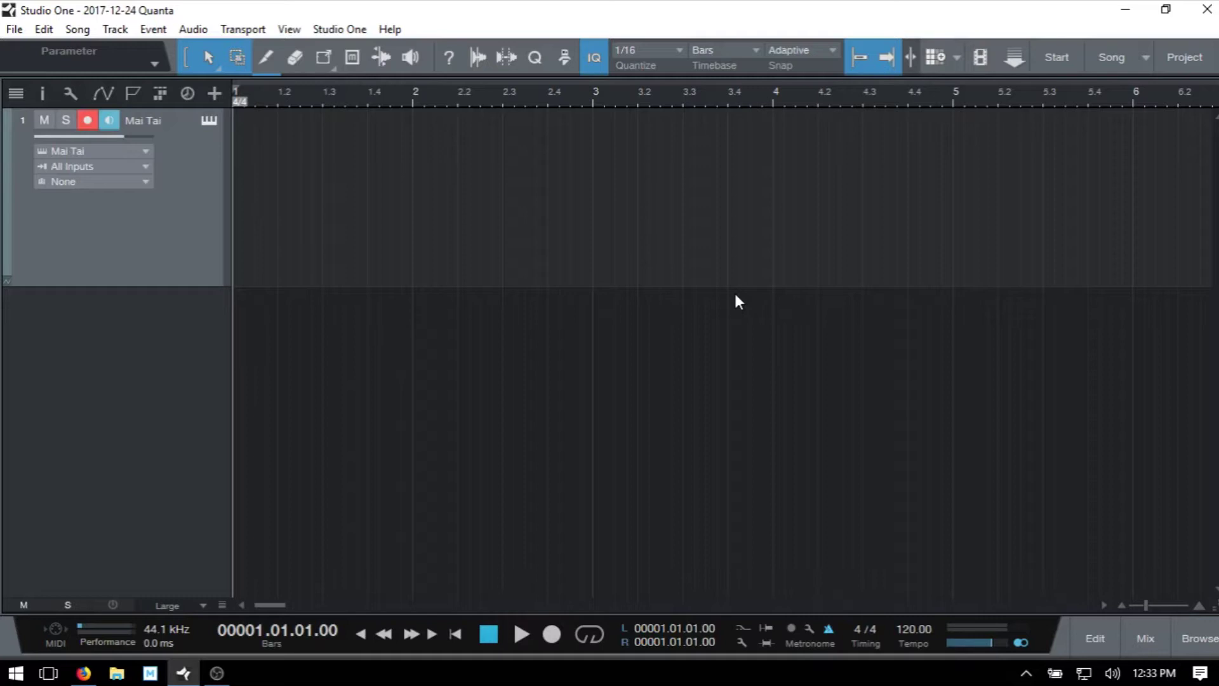
Drag PreSonus Analog Delay from the effects browser onto the Mai Tai track, then close its editor.
key("F5")
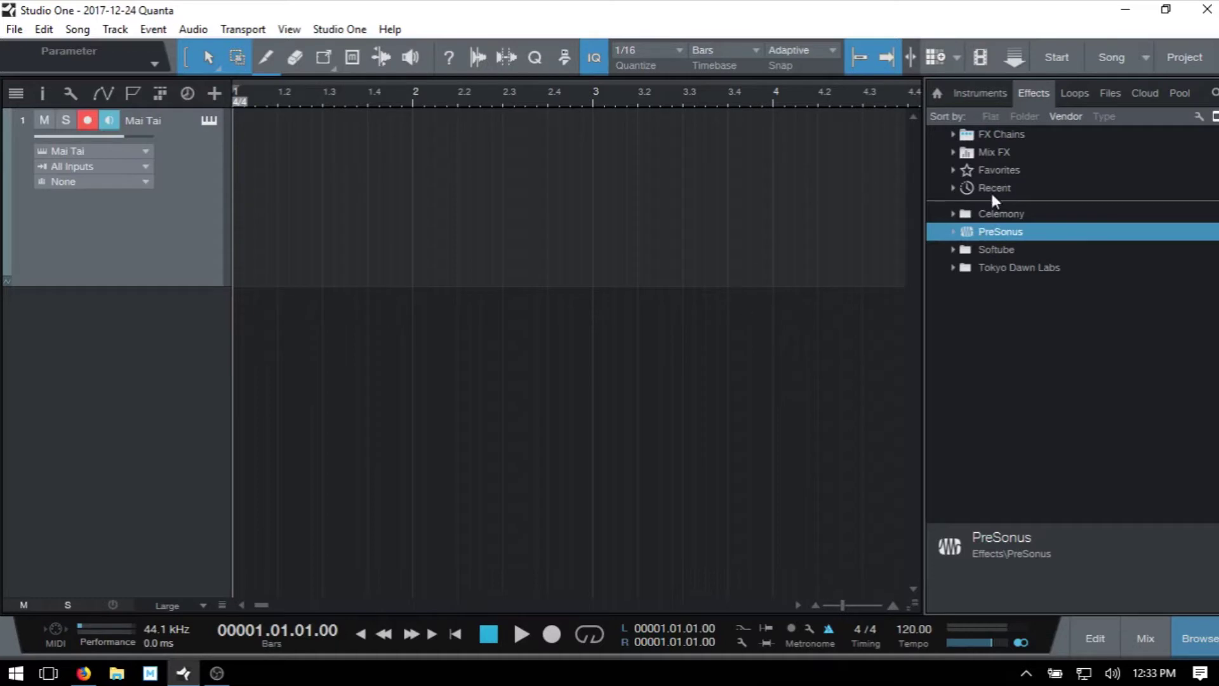
left_click(951, 231)
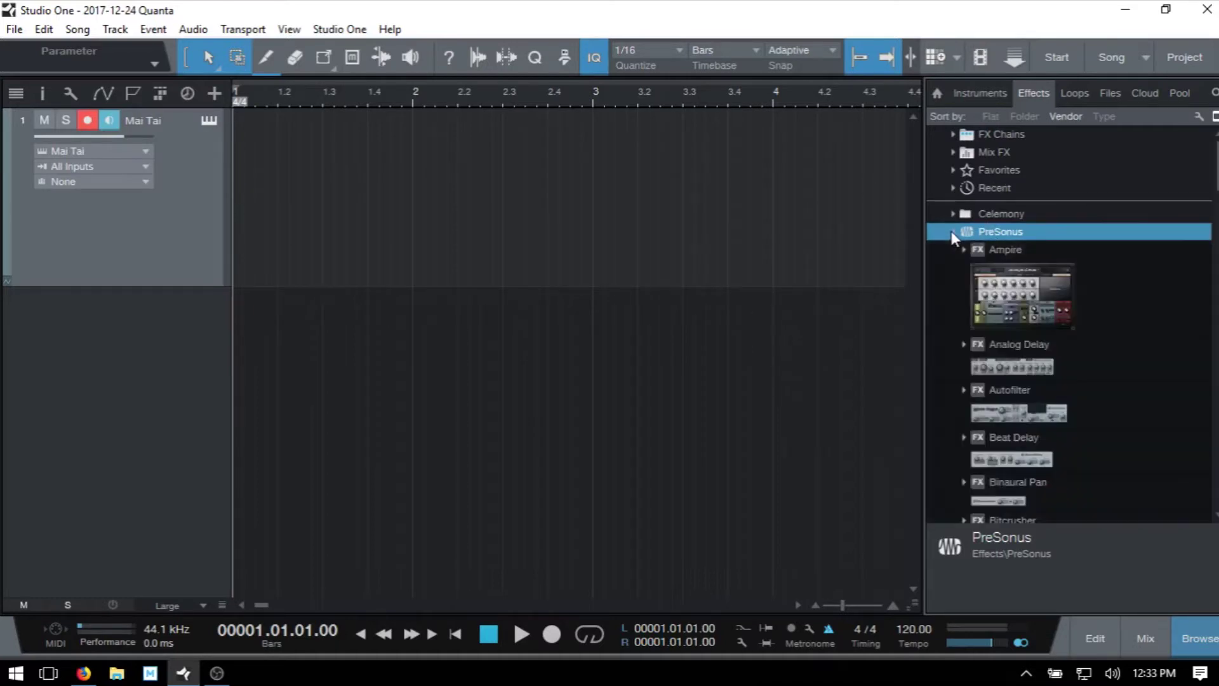
left_click_drag(1008, 357, 661, 211)
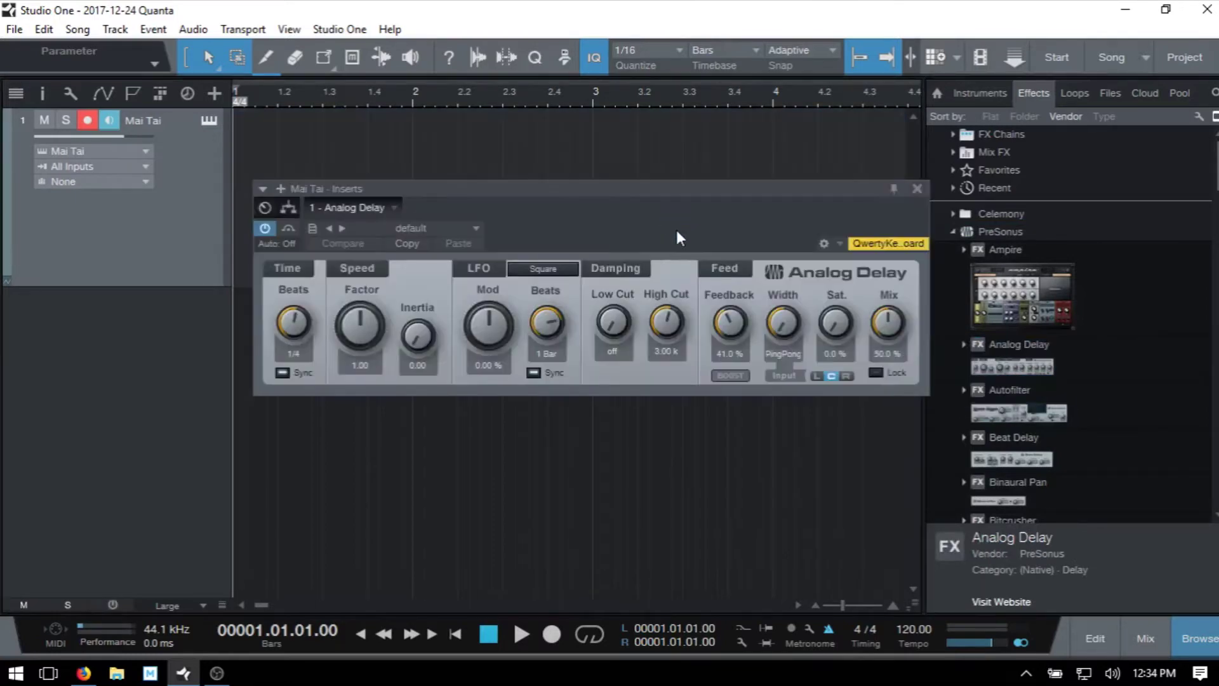
left_click(917, 188)
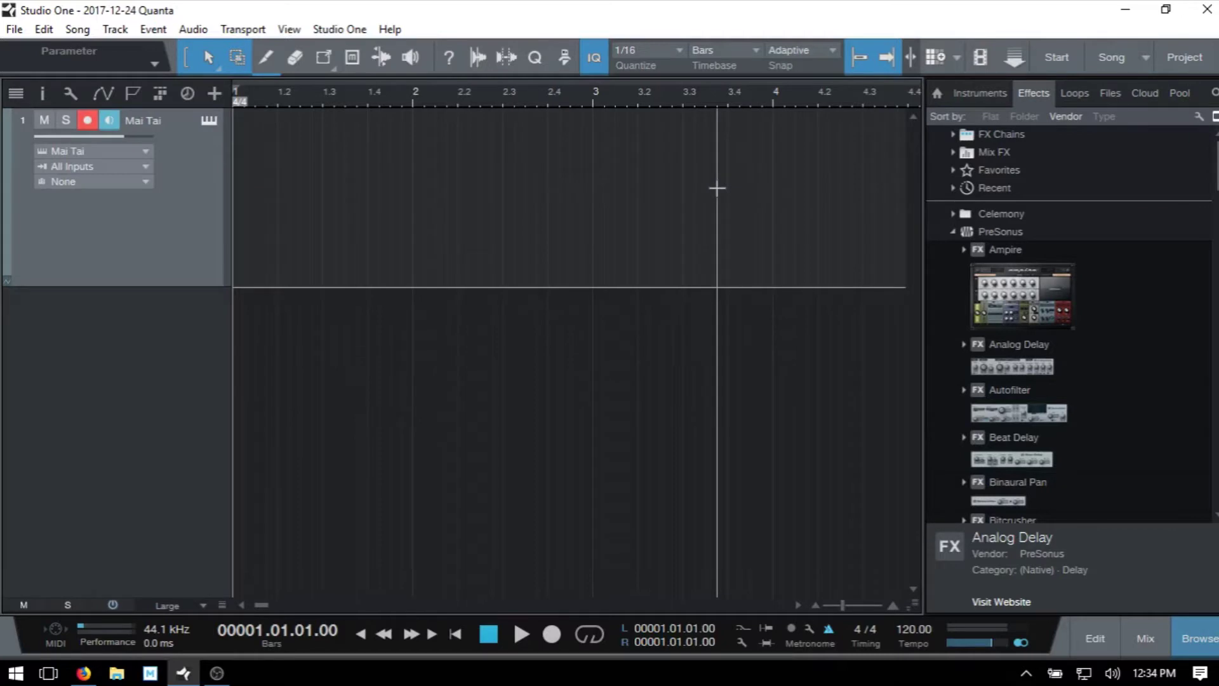
Add a PreSonus Autofilter as Mai Tai's second insert from the Inspector, then close its editor.
key("F5")
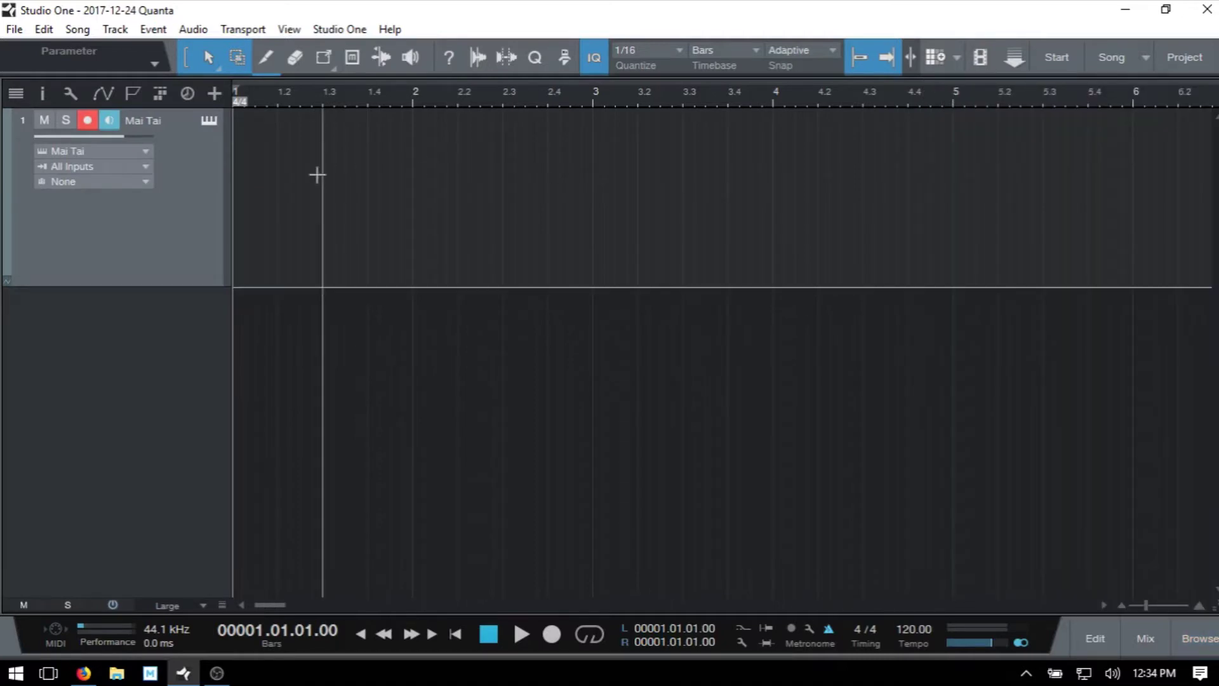
key("F4")
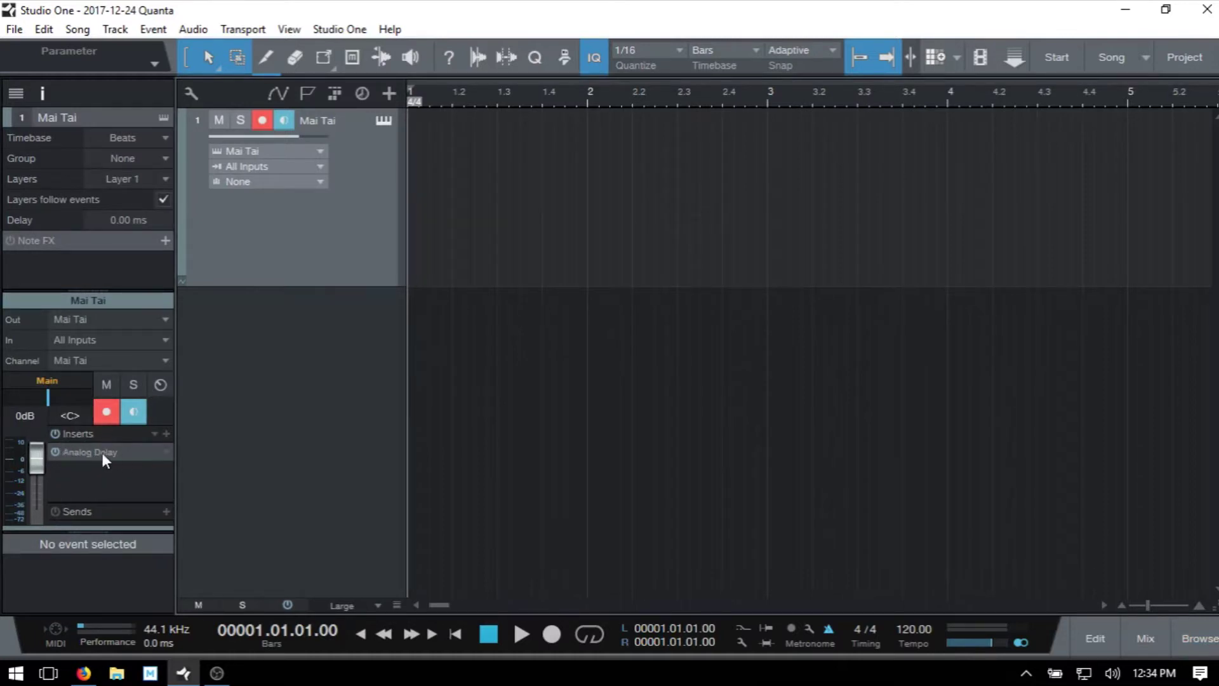
left_click(164, 429)
scroll(254, 241, "down", 1)
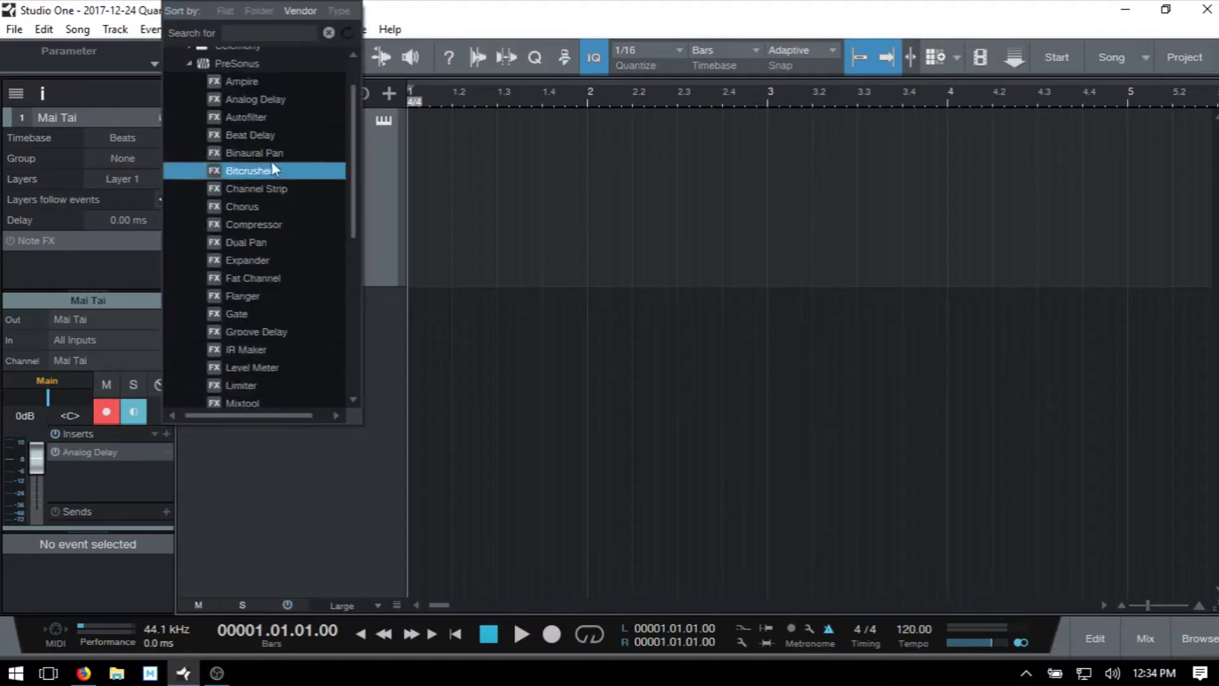
left_click(273, 117)
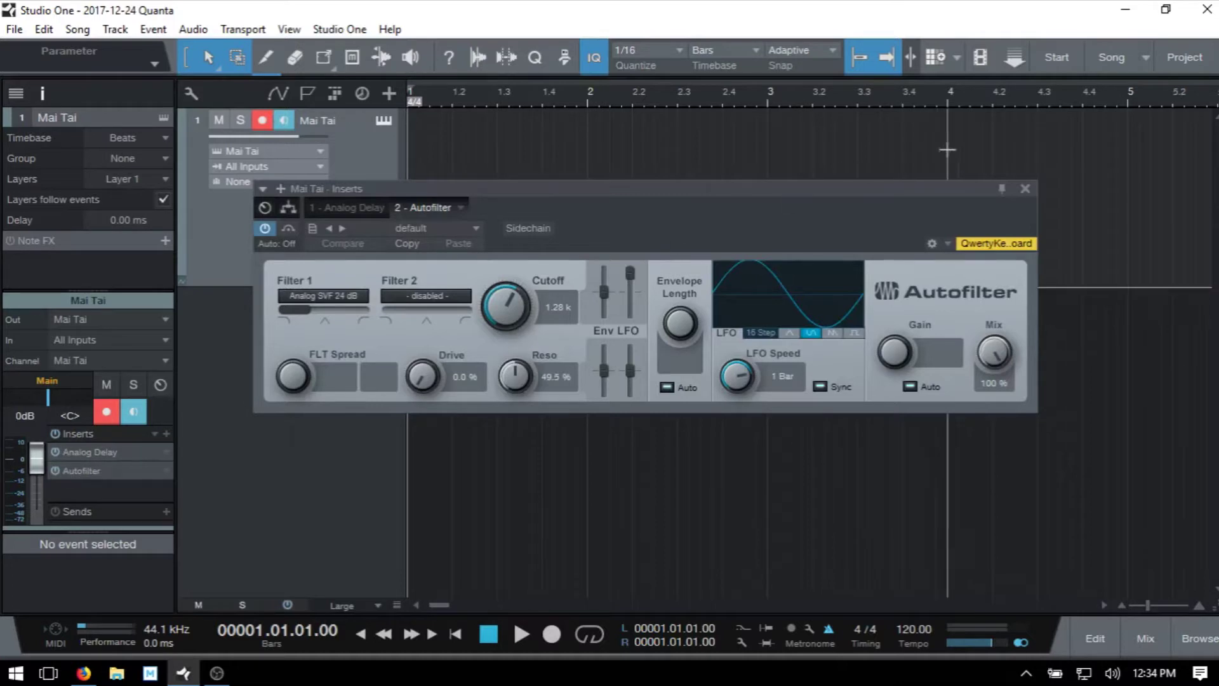
left_click(1025, 189)
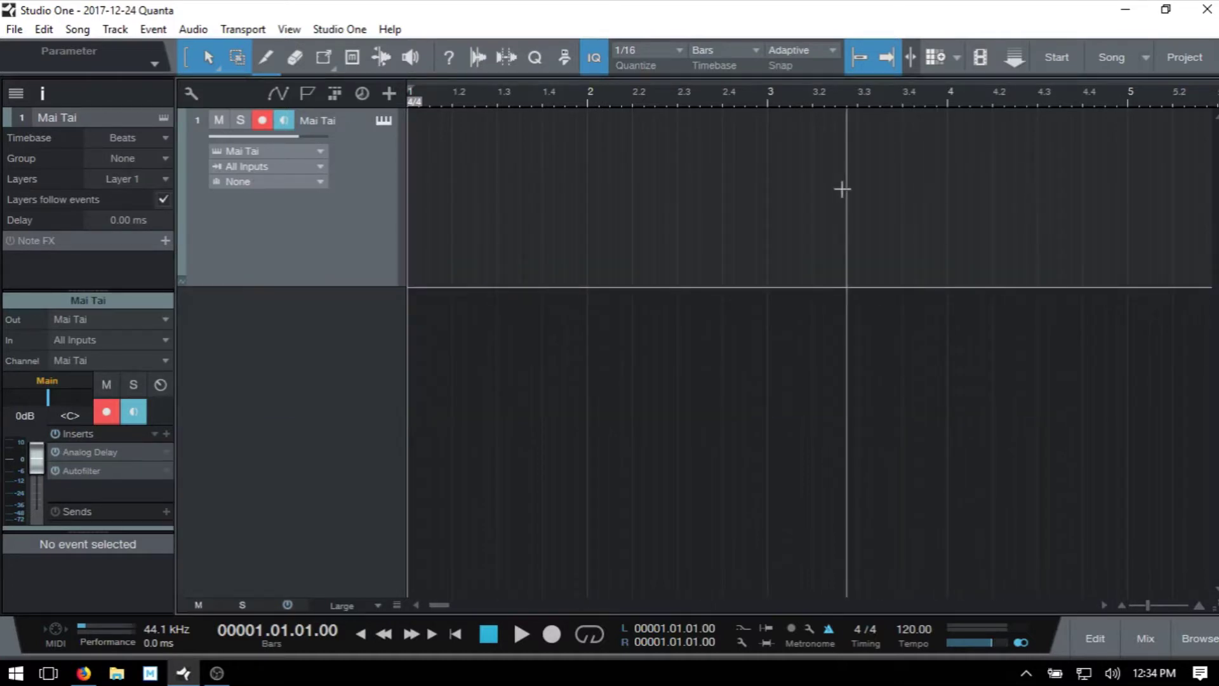
Open the Mix console and add Bitcrusher as Mai Tai's third insert.
key("F3")
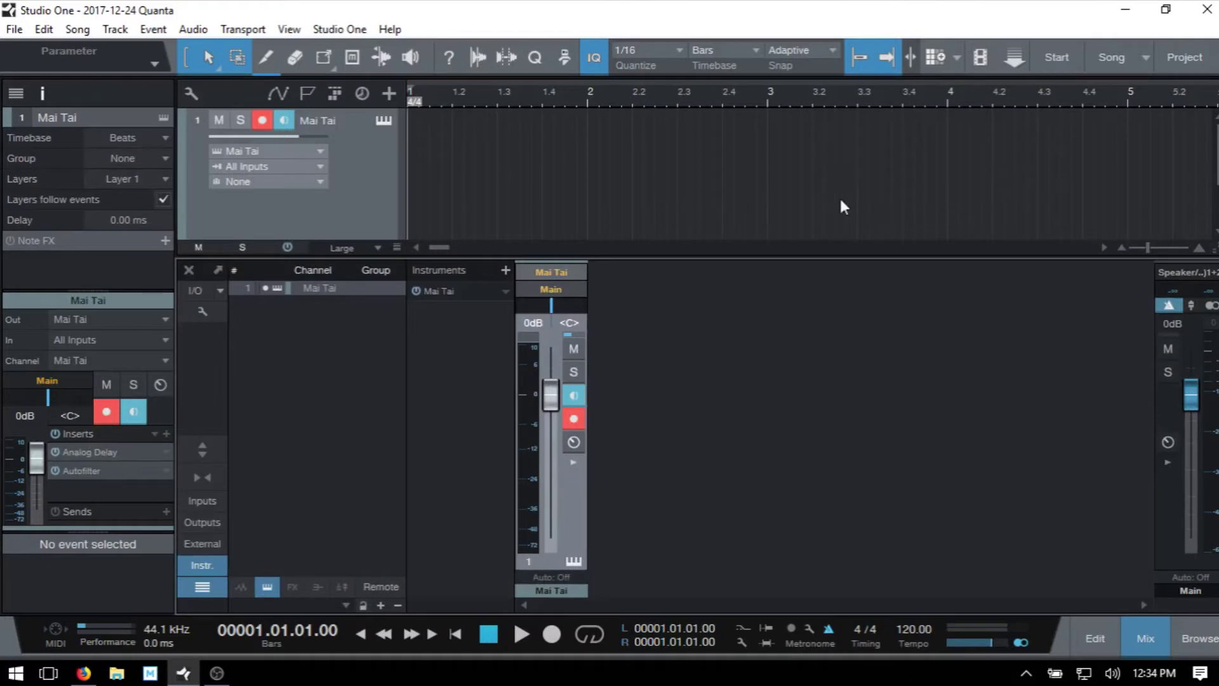
left_click(572, 463)
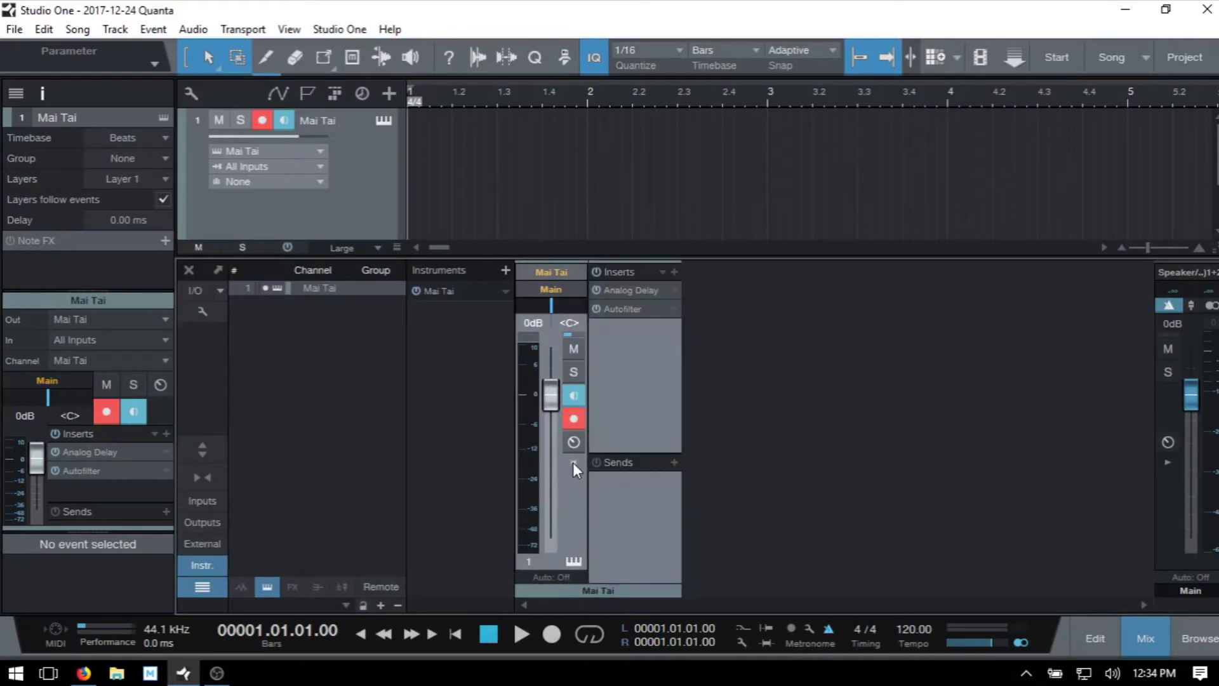
left_click(674, 273)
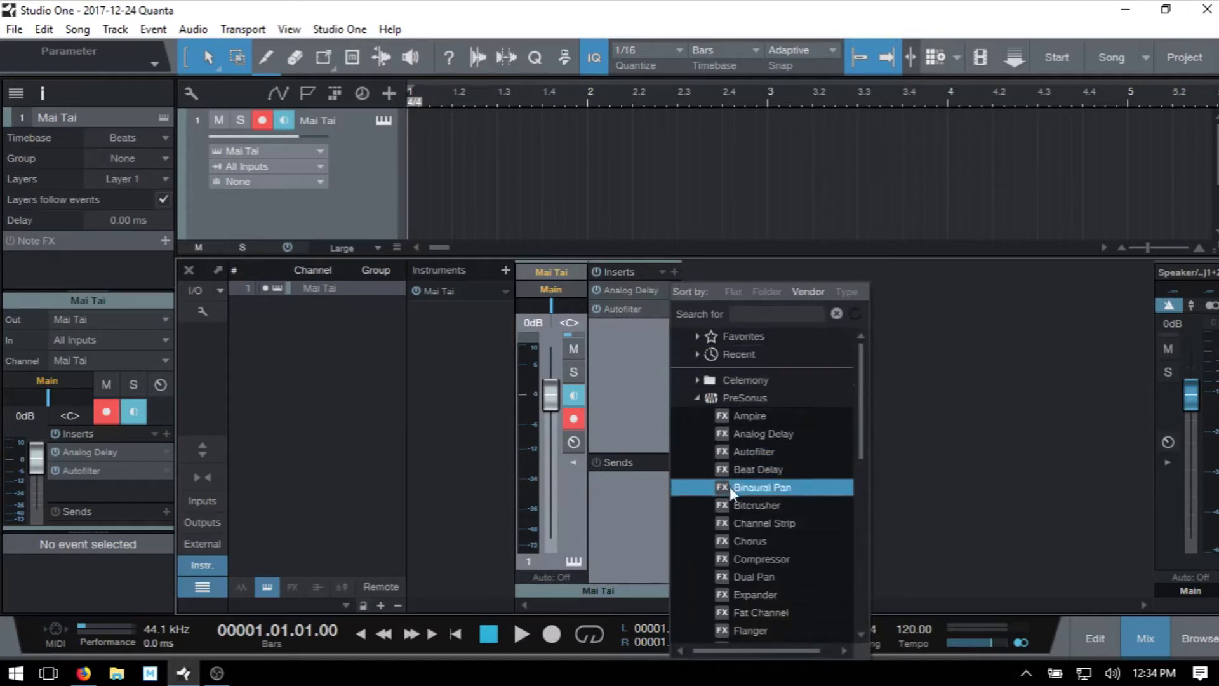
left_click(751, 505)
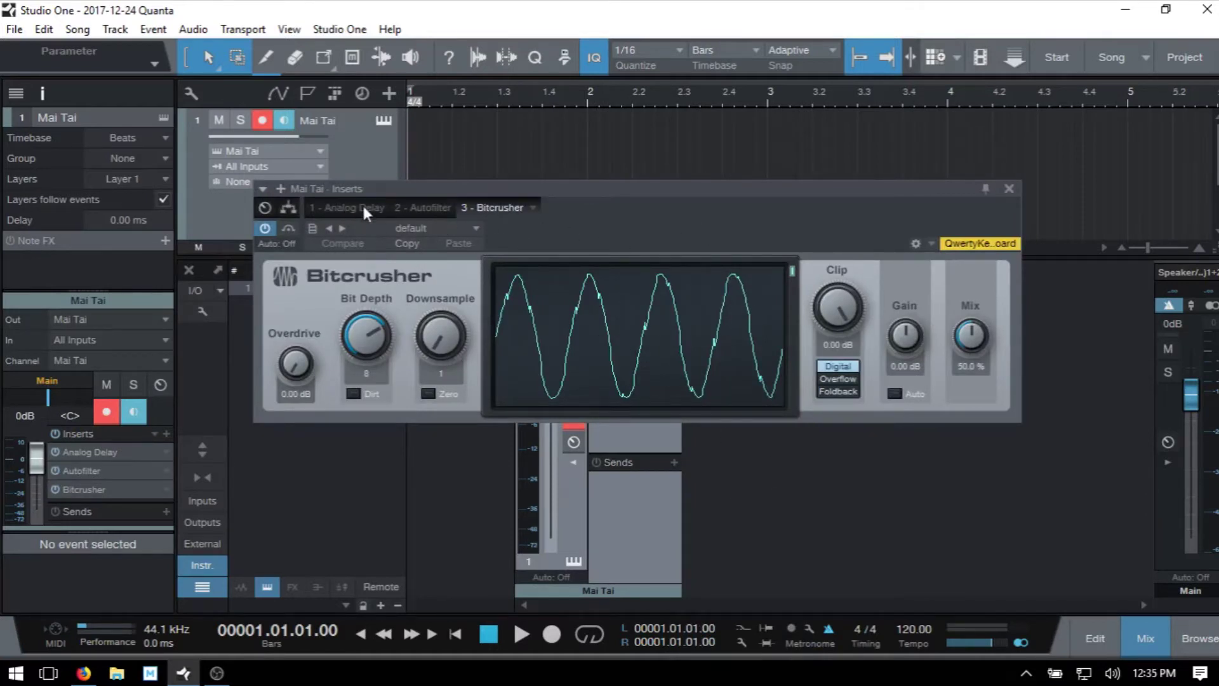
Look over the Autofilter, Analog Delay and Bitcrusher settings in the insert editor.
left_click(428, 208)
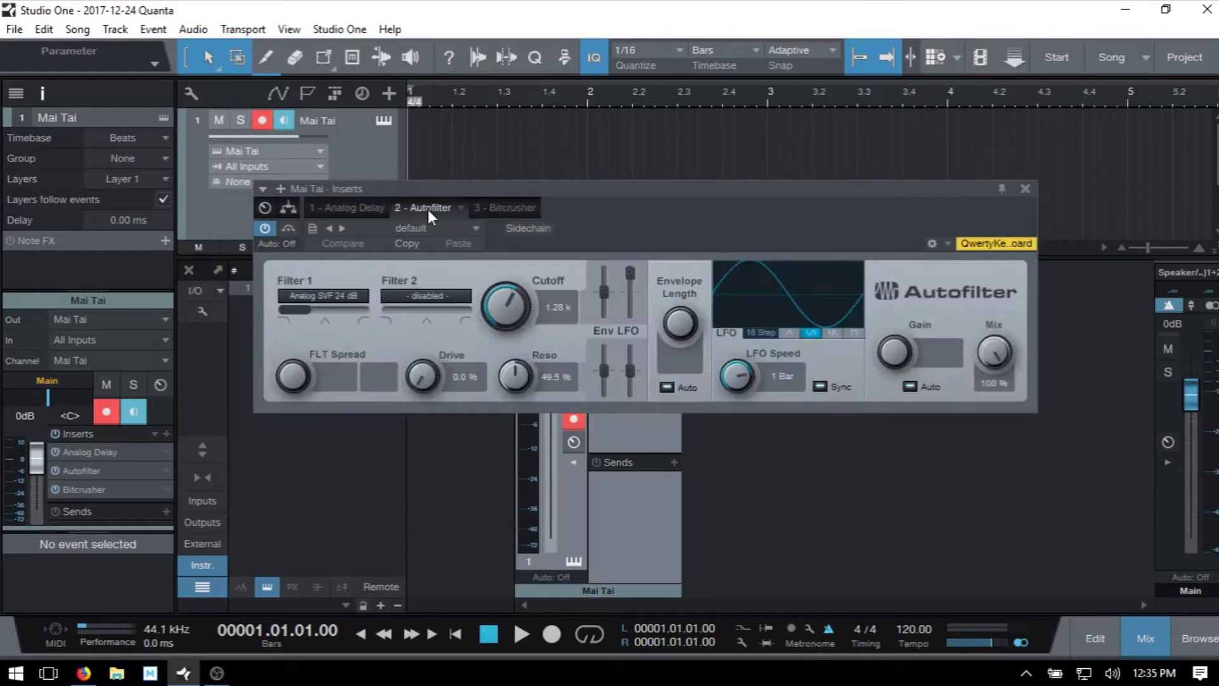
left_click(349, 208)
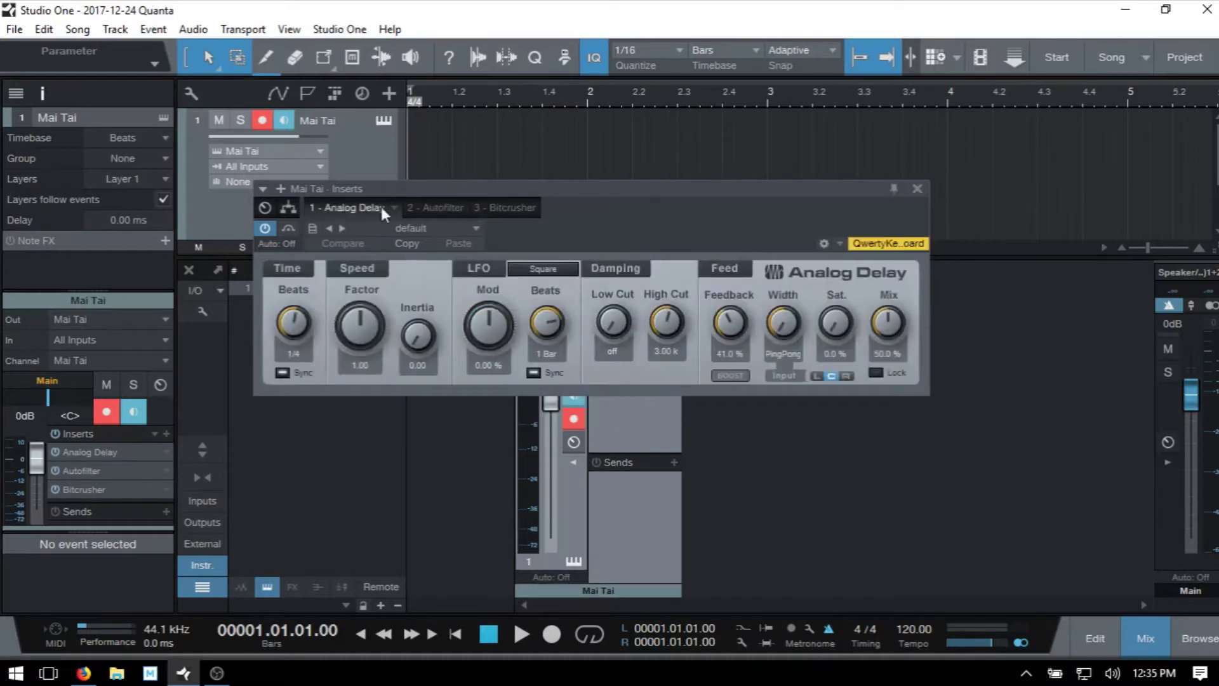
left_click(437, 208)
left_click(505, 206)
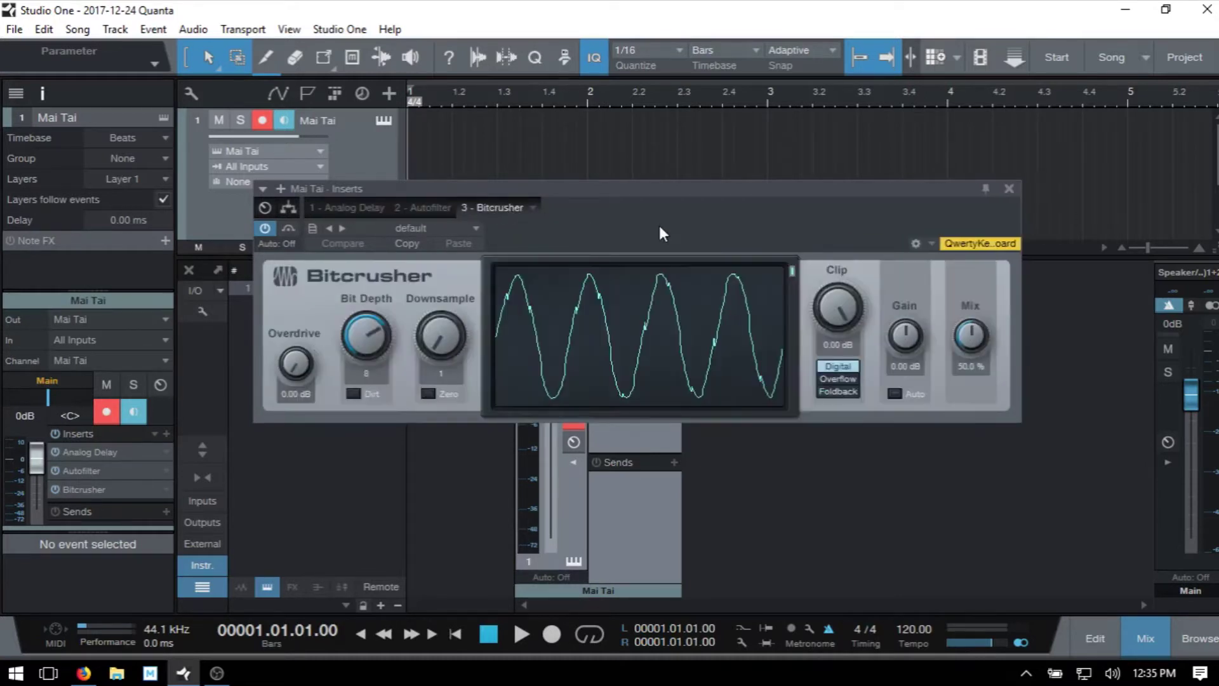
Open and dismiss the Bitcrusher insert option menus without changes, then close the Bitcrusher editor.
left_click(532, 209)
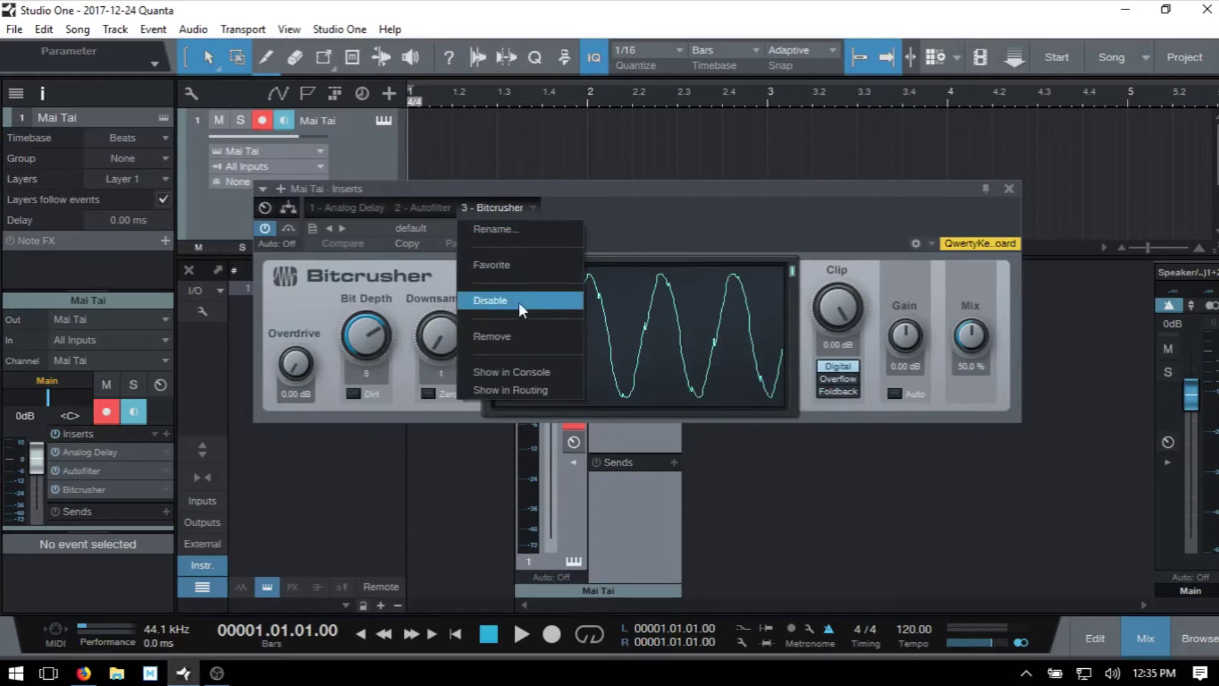
left_click(728, 232)
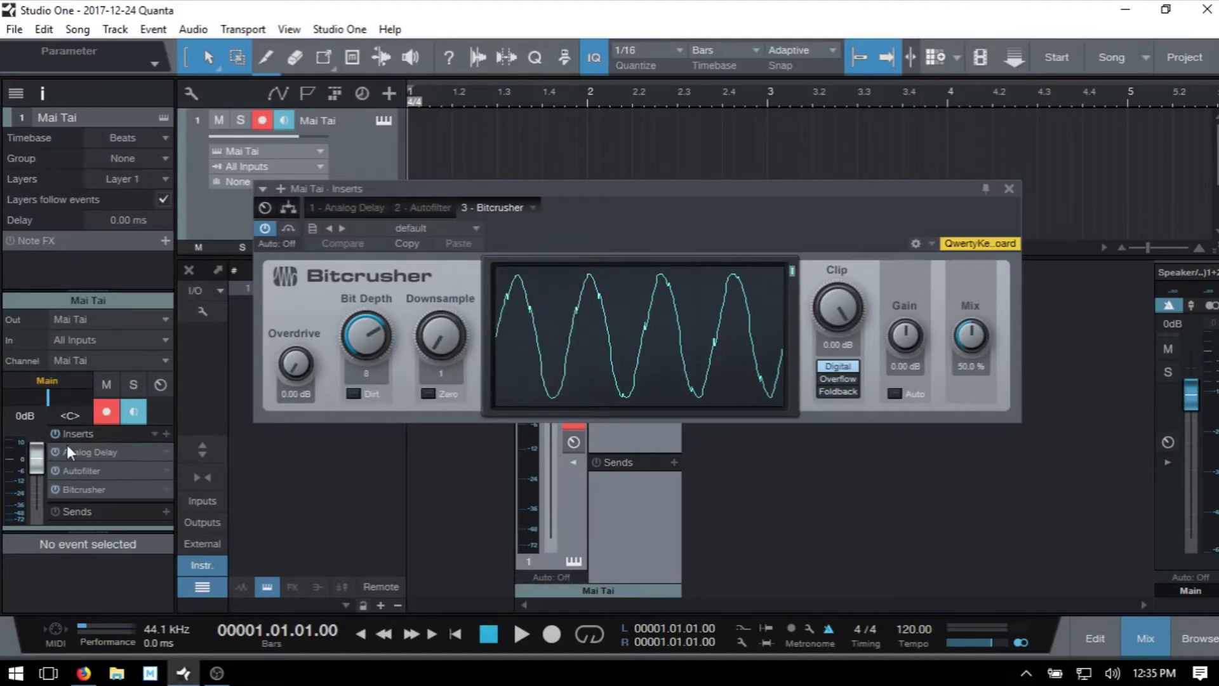
left_click(166, 489)
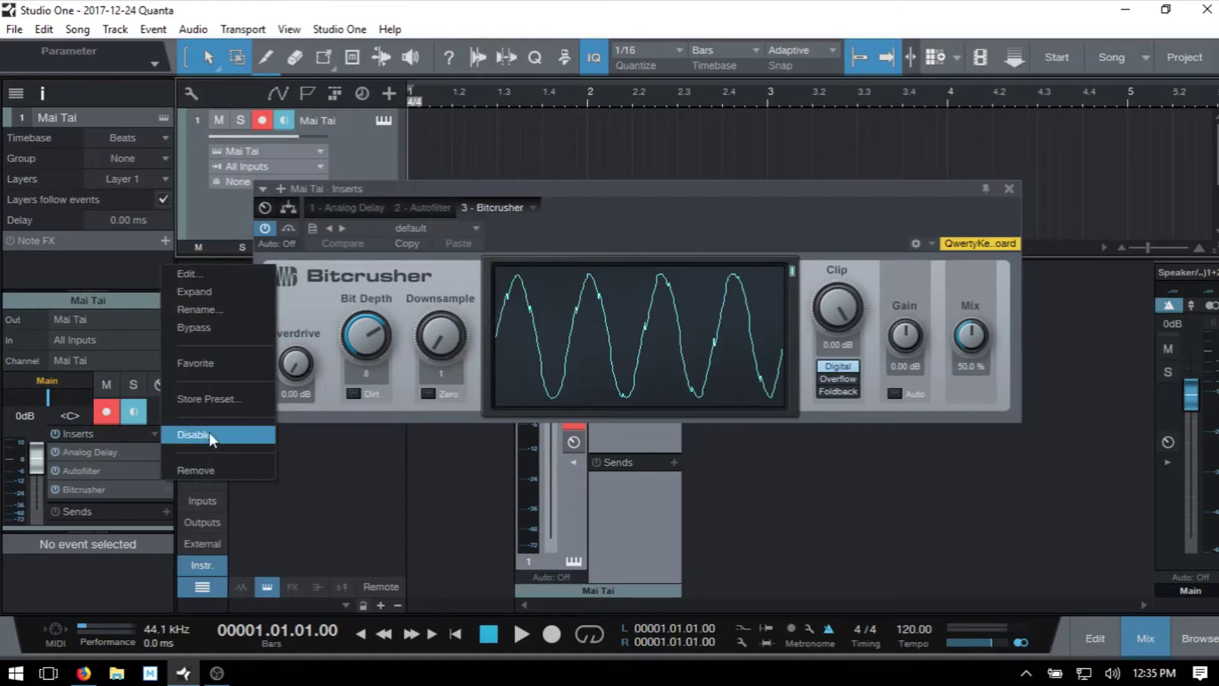
left_click(379, 497)
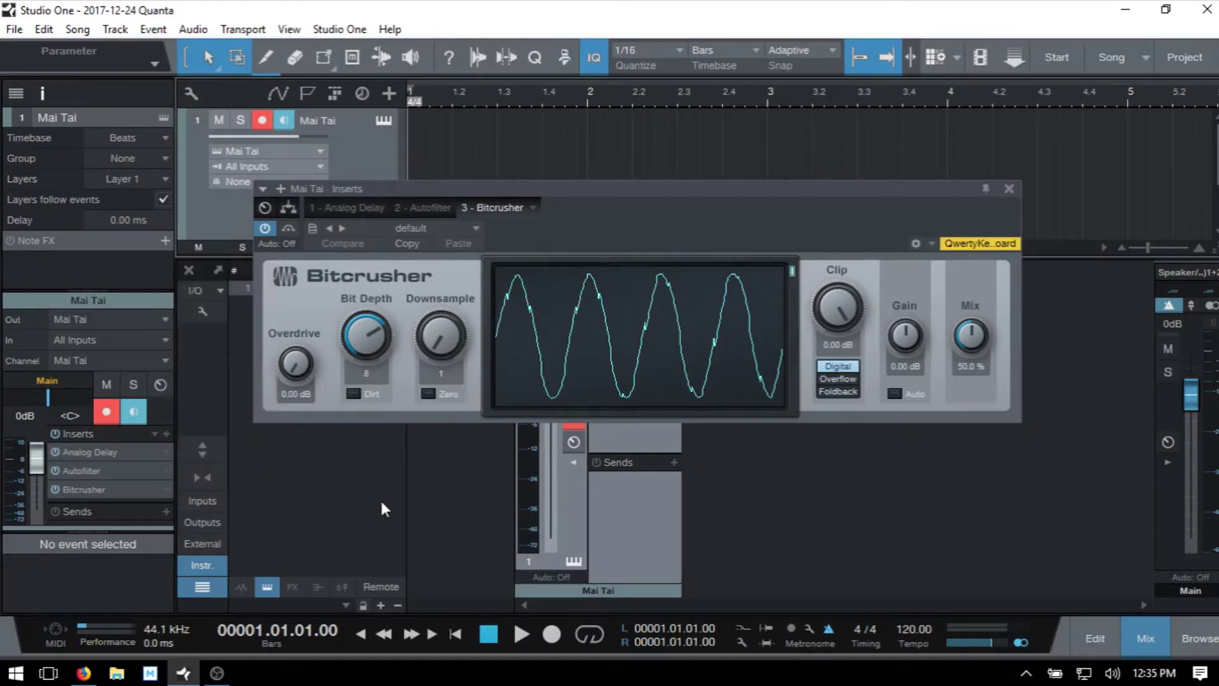
left_click(1011, 189)
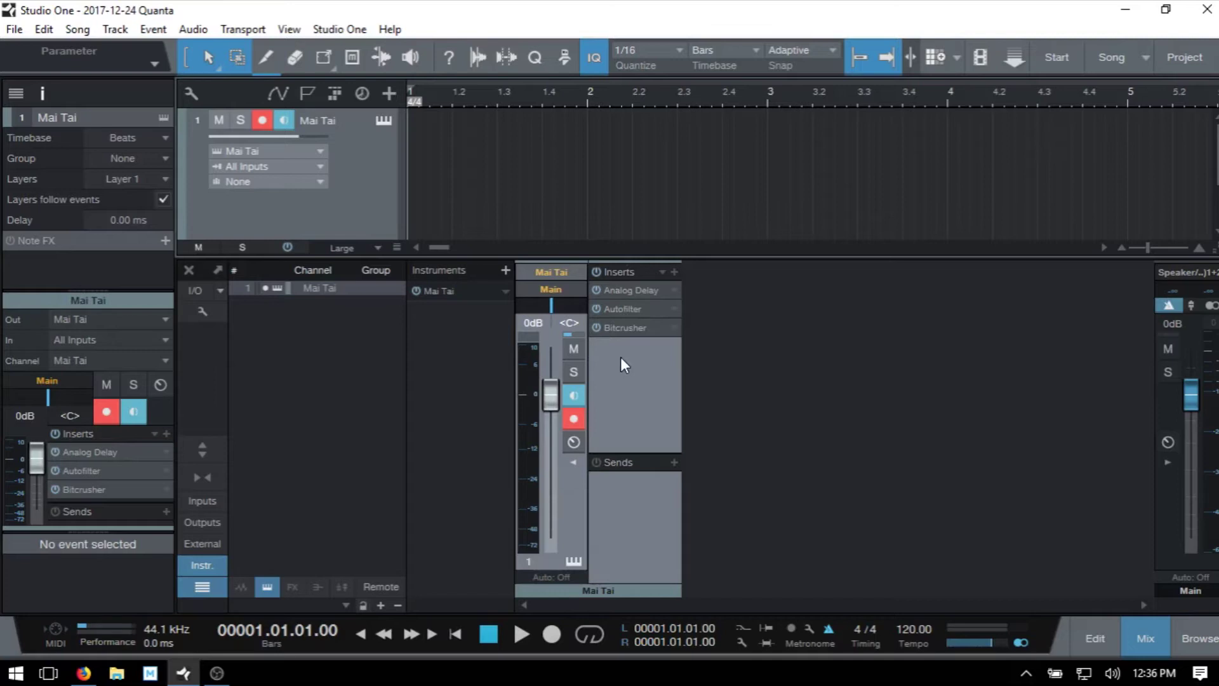
Set Mai Tai's Autofilter to Cutoff 1.54 k and LFO To Cutoff 82.2% in the console.
double_click(617, 327)
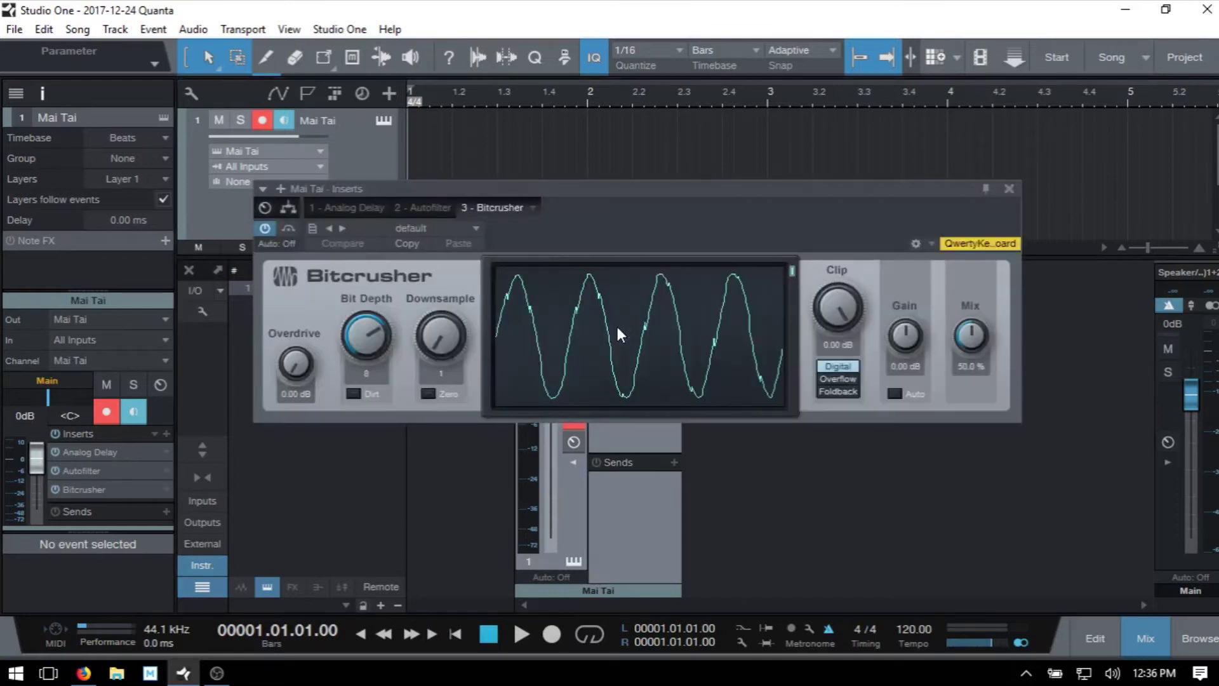
left_click(1009, 189)
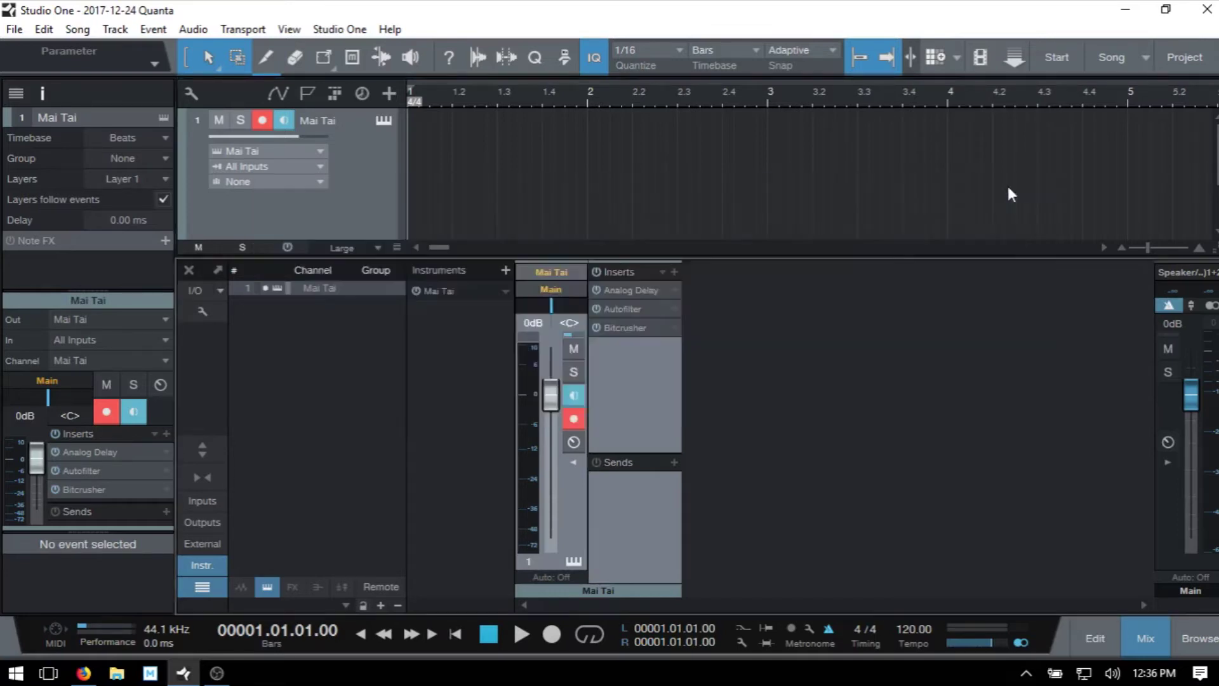
left_click(616, 329)
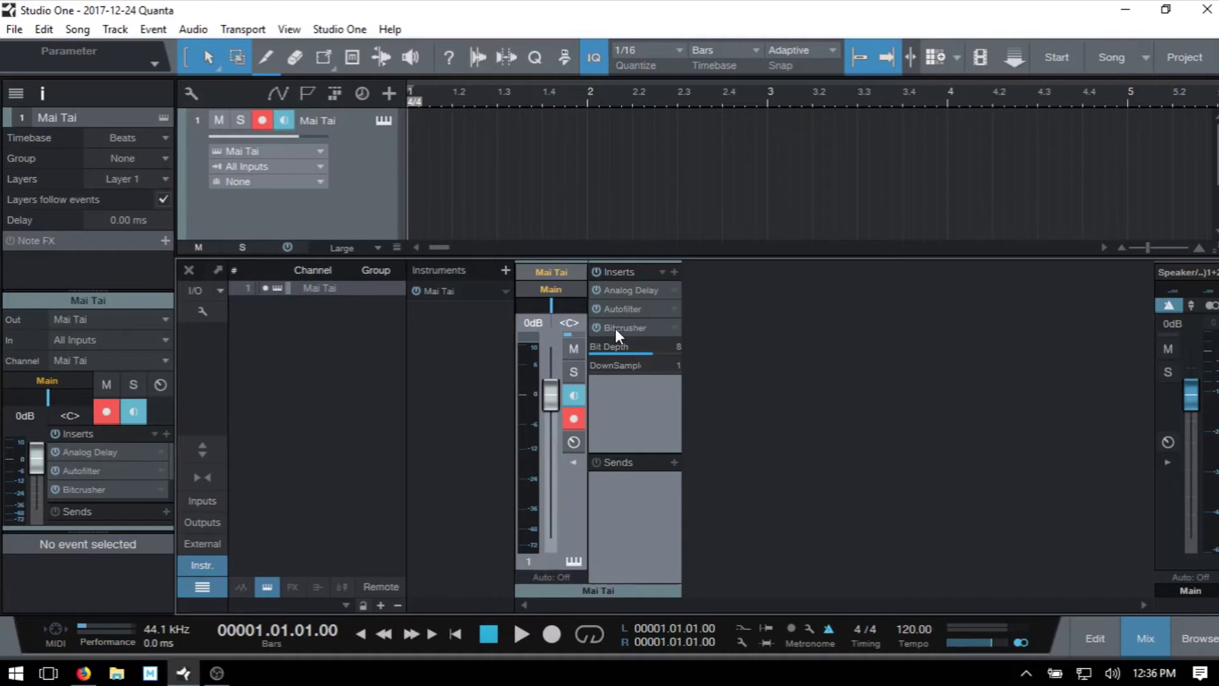
left_click(616, 329)
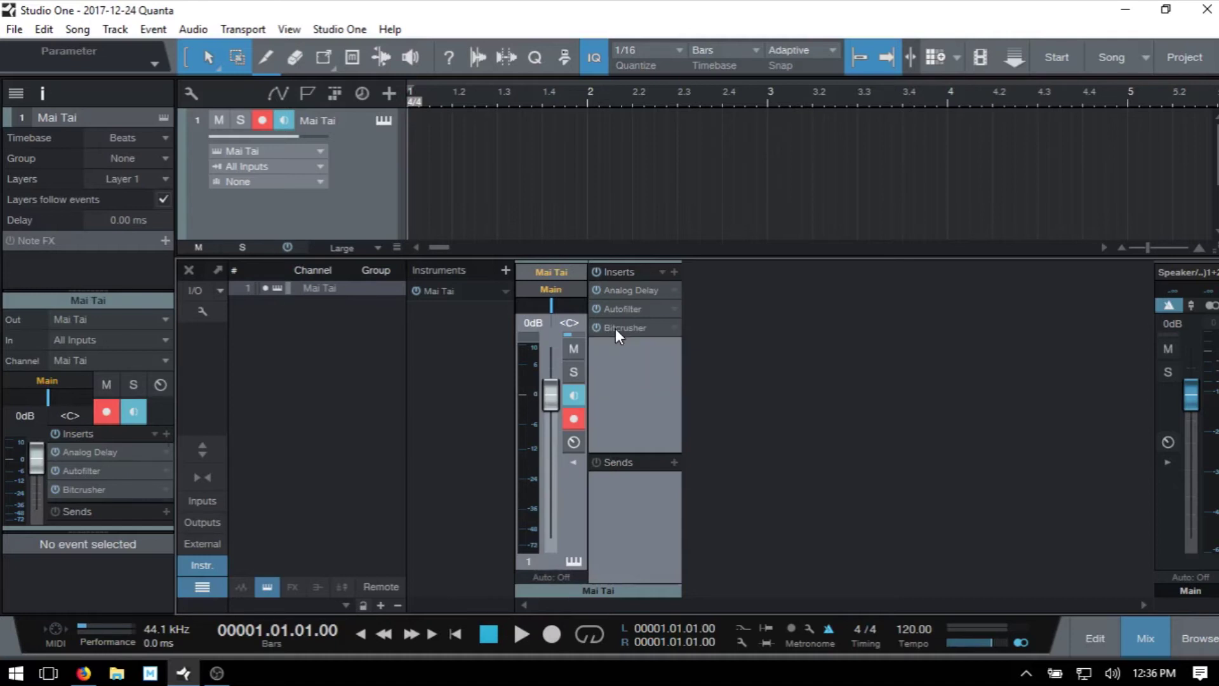
left_click(619, 307)
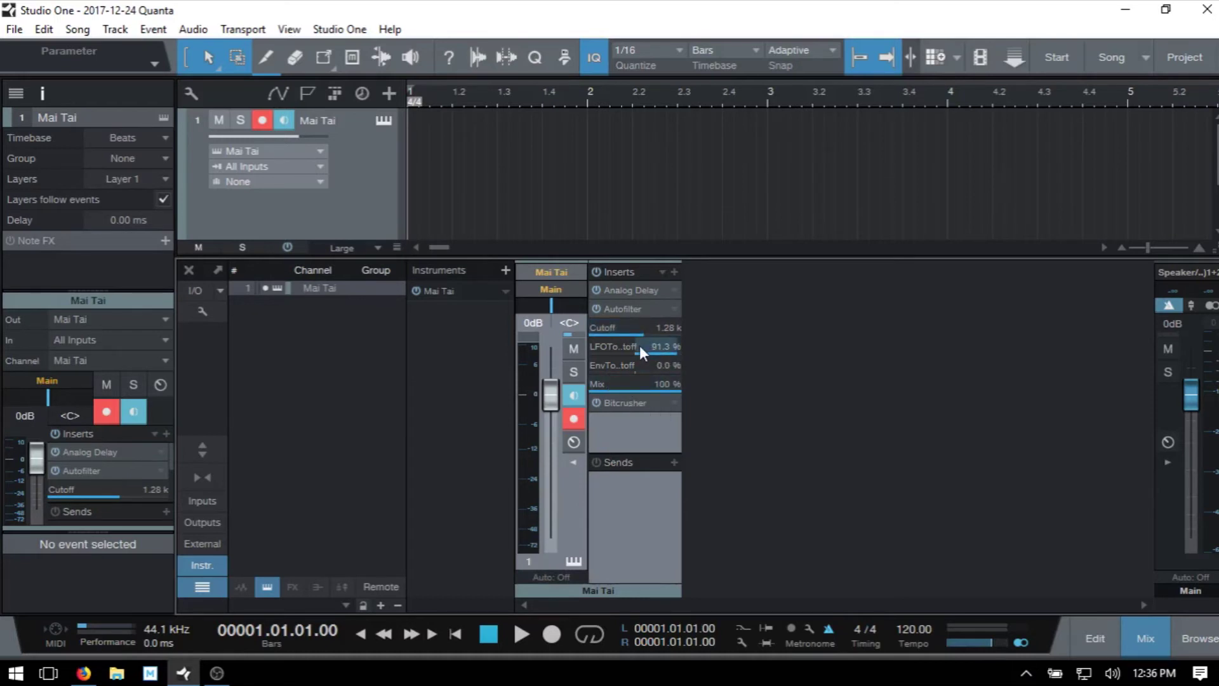
mouse_move(637, 345)
left_mouse_down()
mouse_move(665, 348)
mouse_move(637, 325)
left_mouse_up()
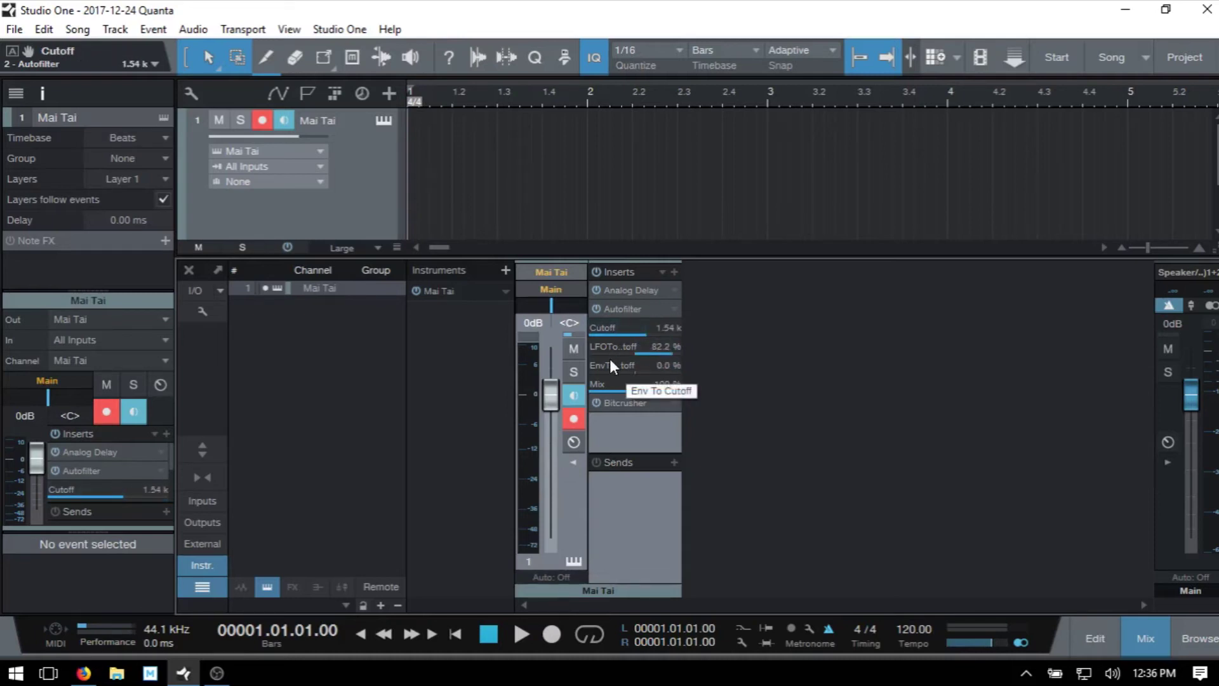
Collapse the Autofilter parameters and add a mono audio track named Vocal.
left_click(619, 308)
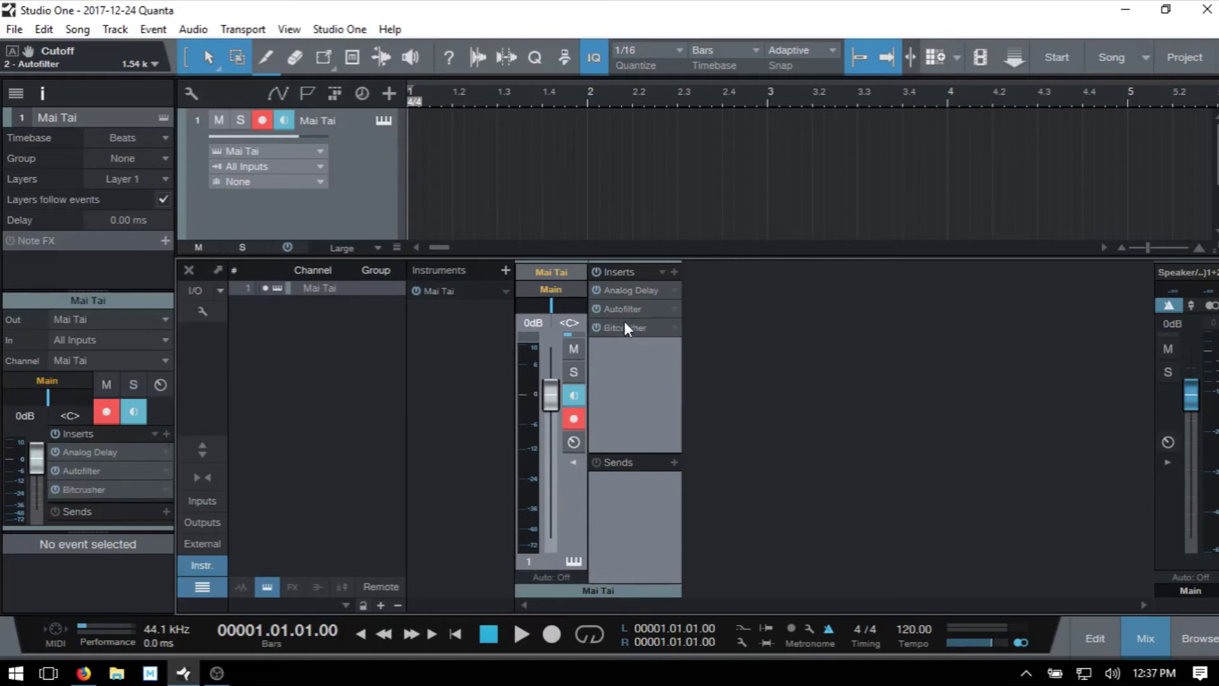
key("t")
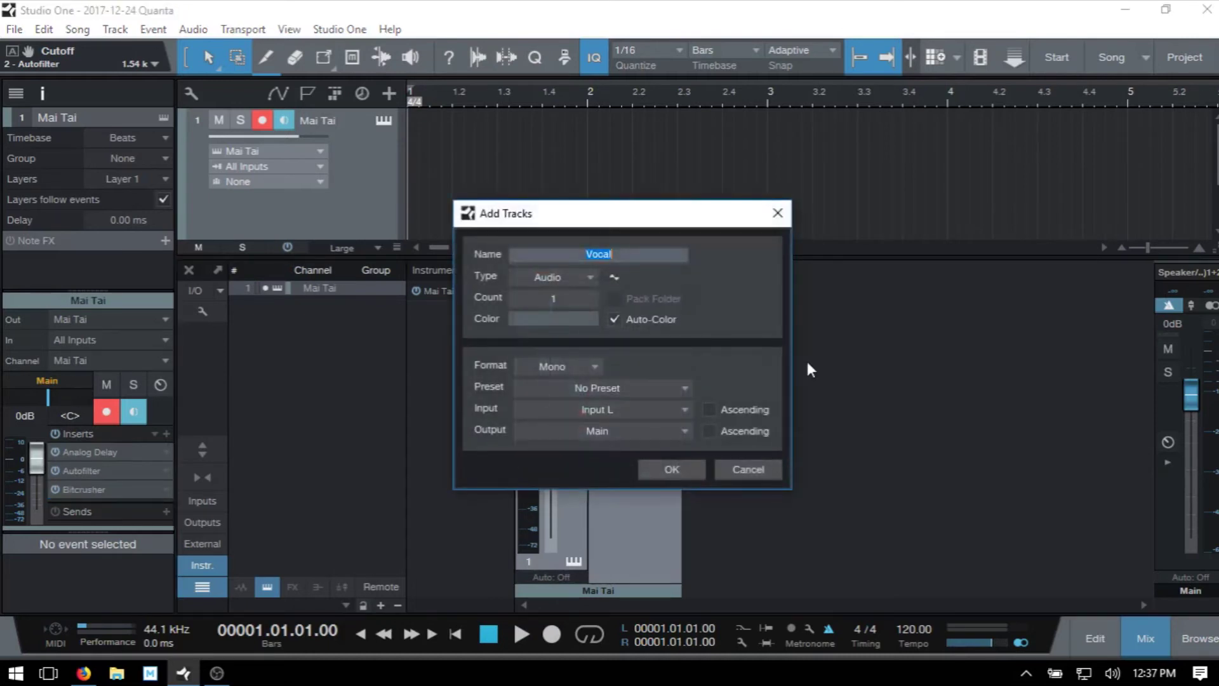
left_click(668, 470)
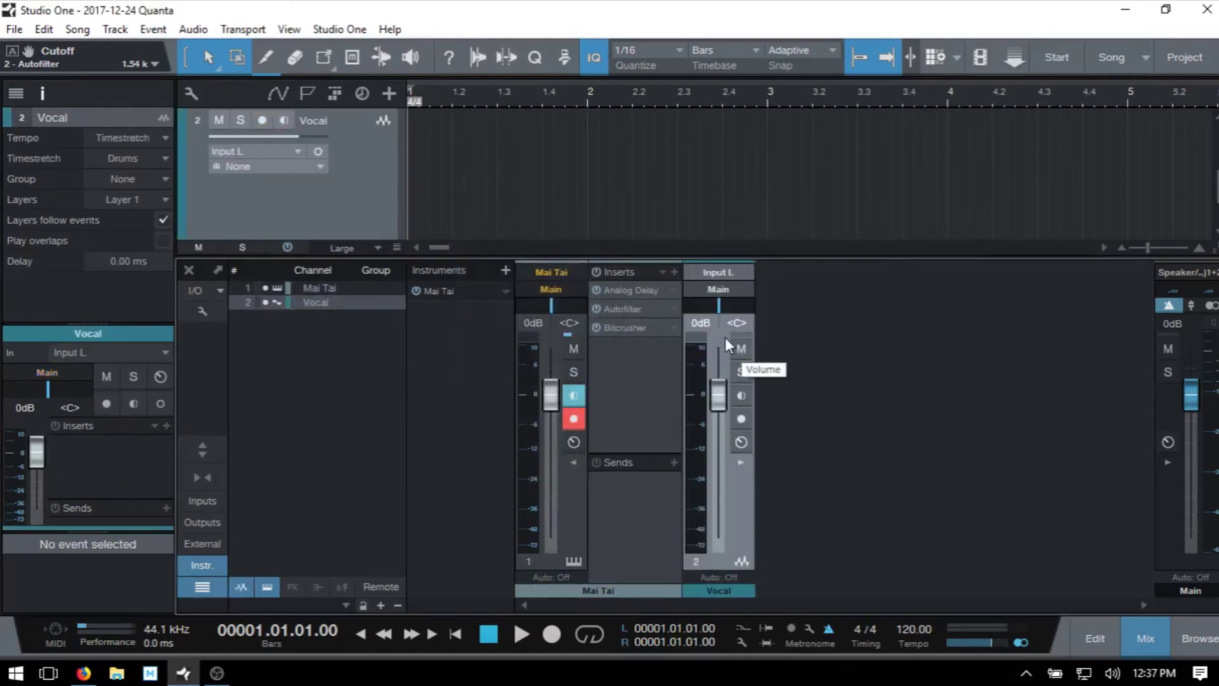
Copy Mai Tai's Autofilter onto Vocal, then remove it so Vocal has no inserts.
left_click(740, 462)
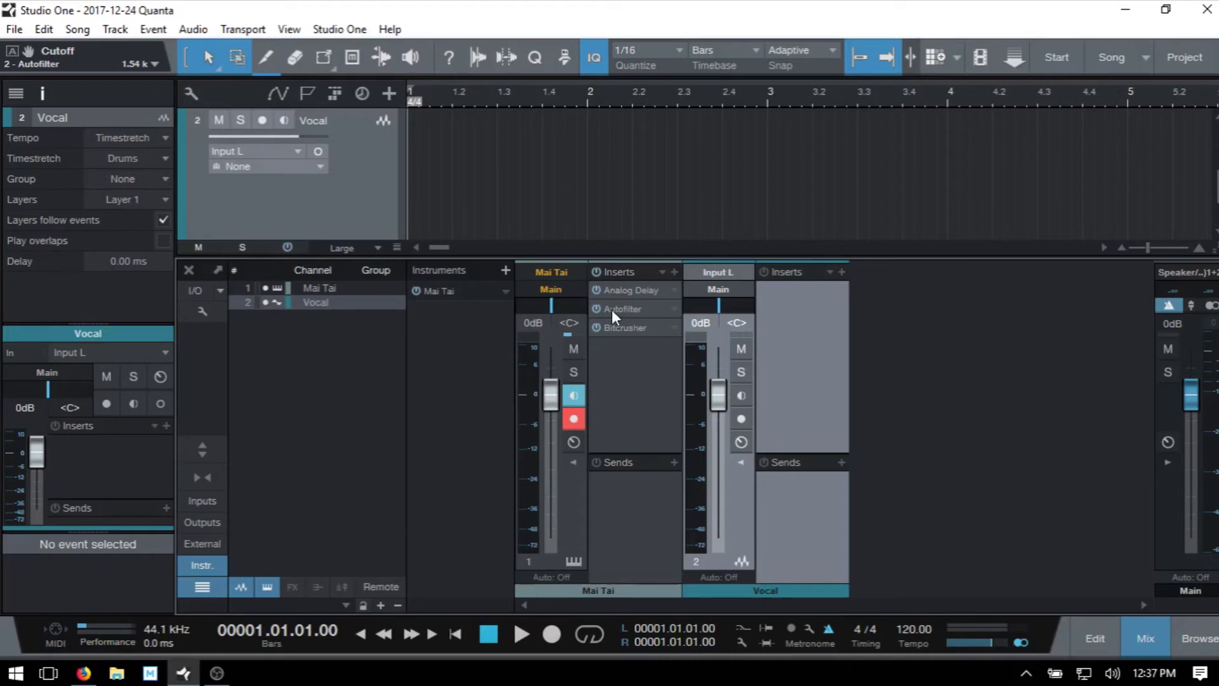
left_click_drag(611, 306, 789, 322)
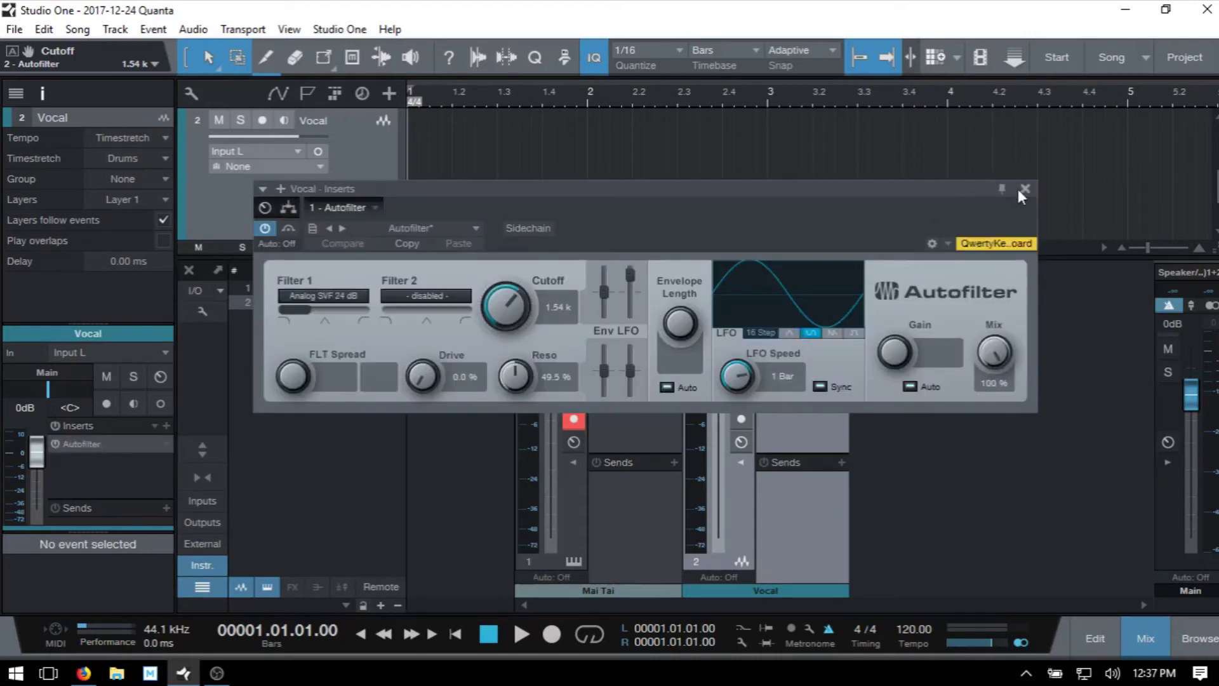
left_click(1025, 188)
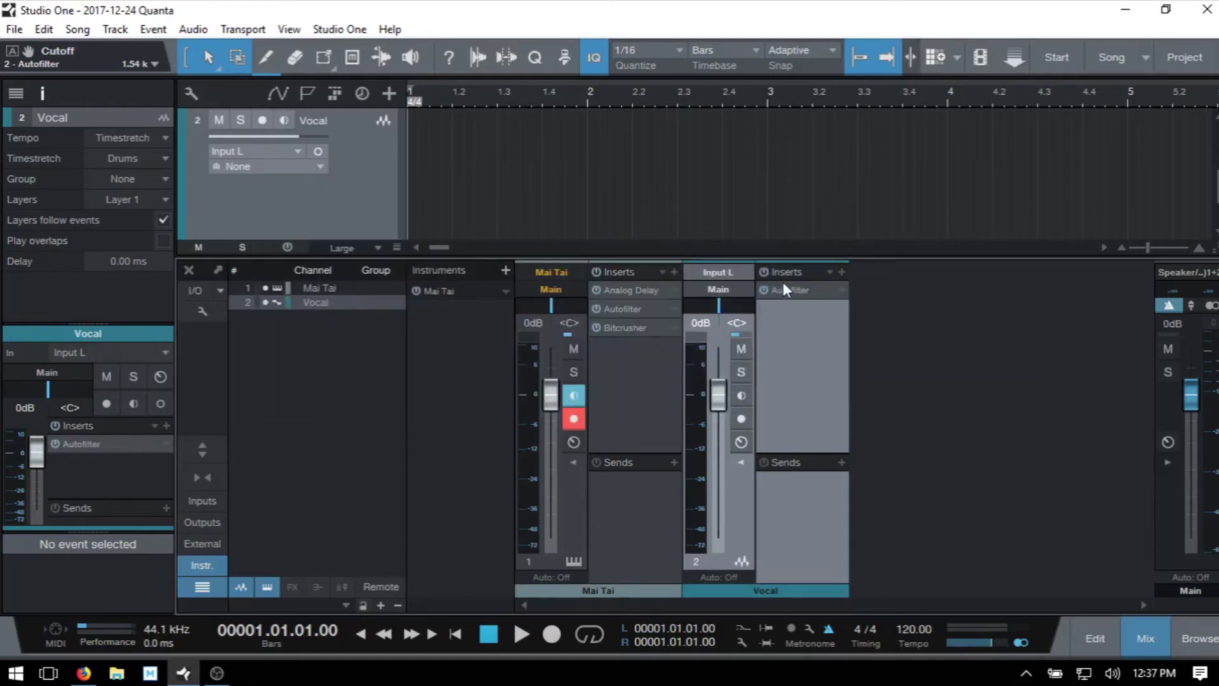
left_click(842, 289)
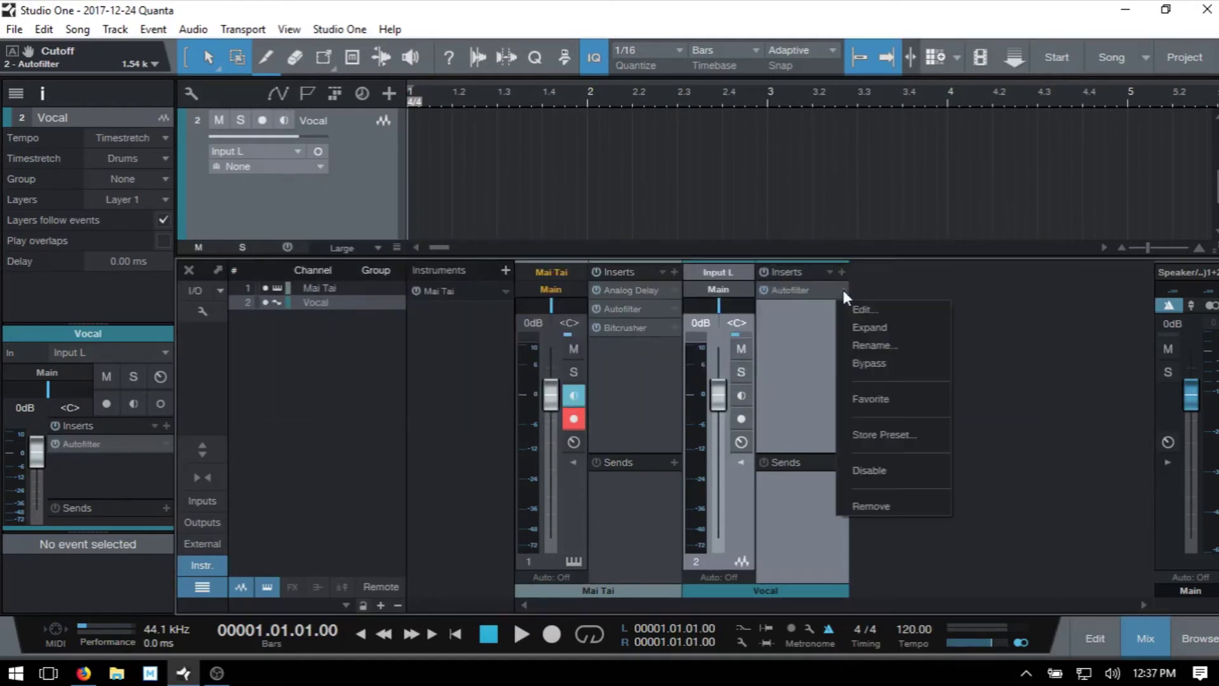
left_click(873, 506)
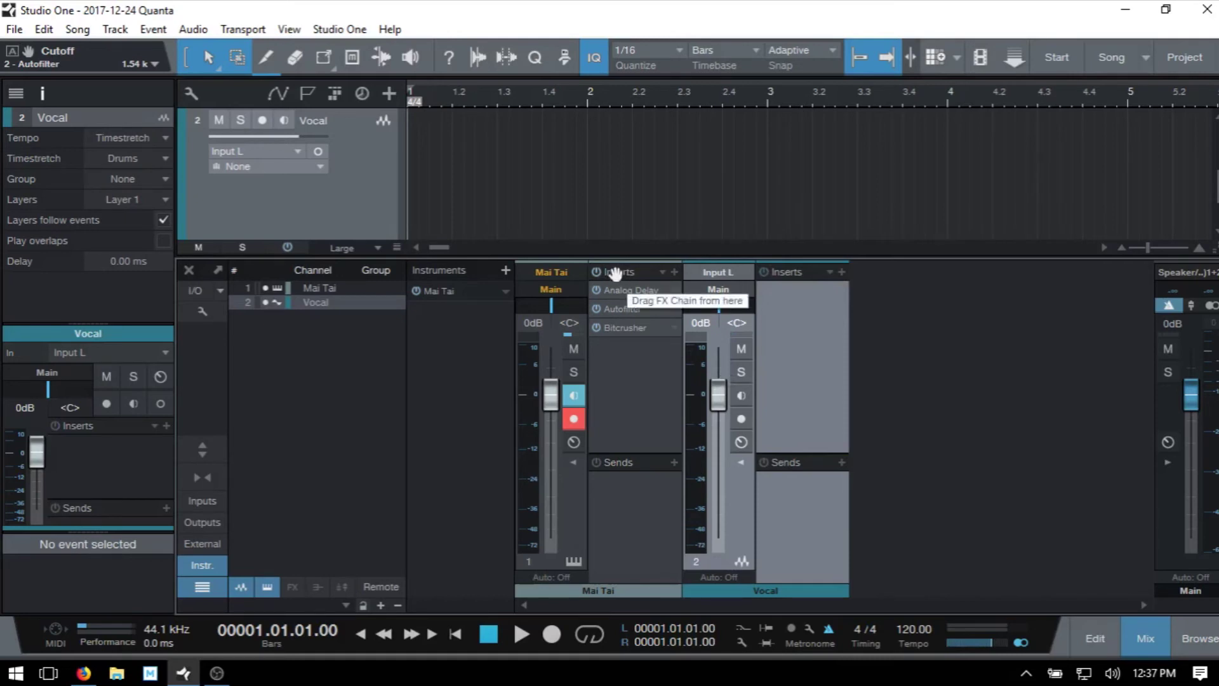
Copy Mai Tai's whole insert chain to Vocal, try its bypass buttons, and collapse the panel.
left_click_drag(614, 273, 791, 318)
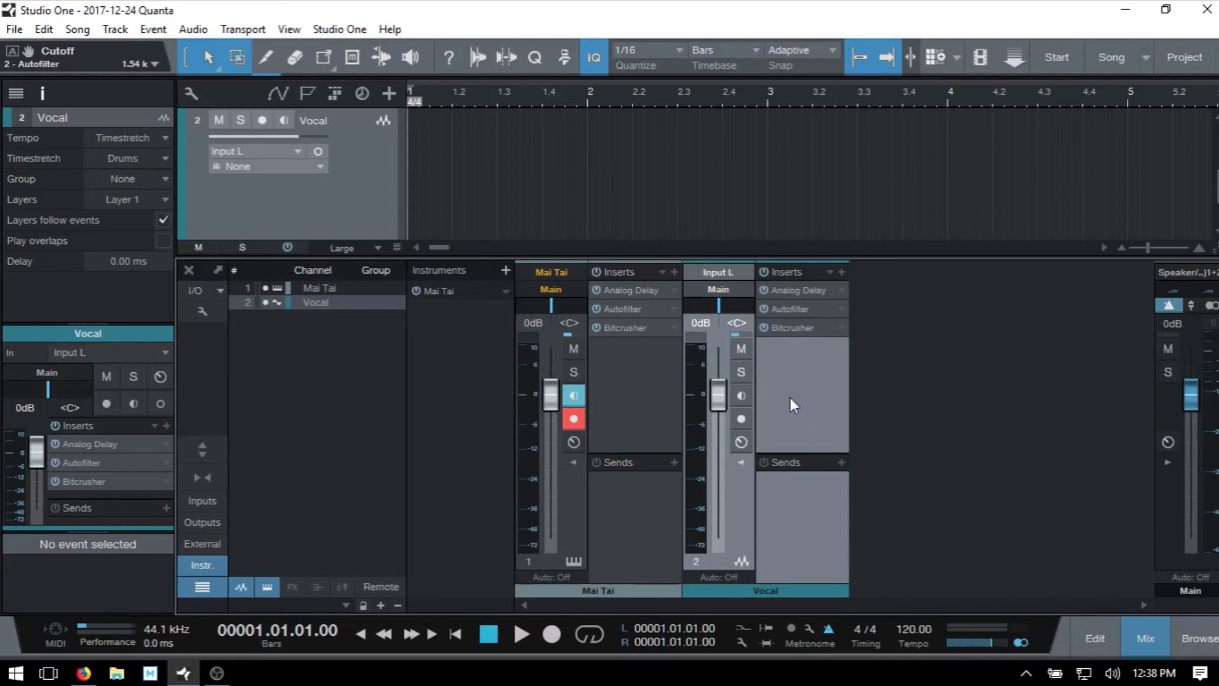
left_click(764, 310)
left_click(765, 309)
left_click(763, 272)
left_click(763, 272)
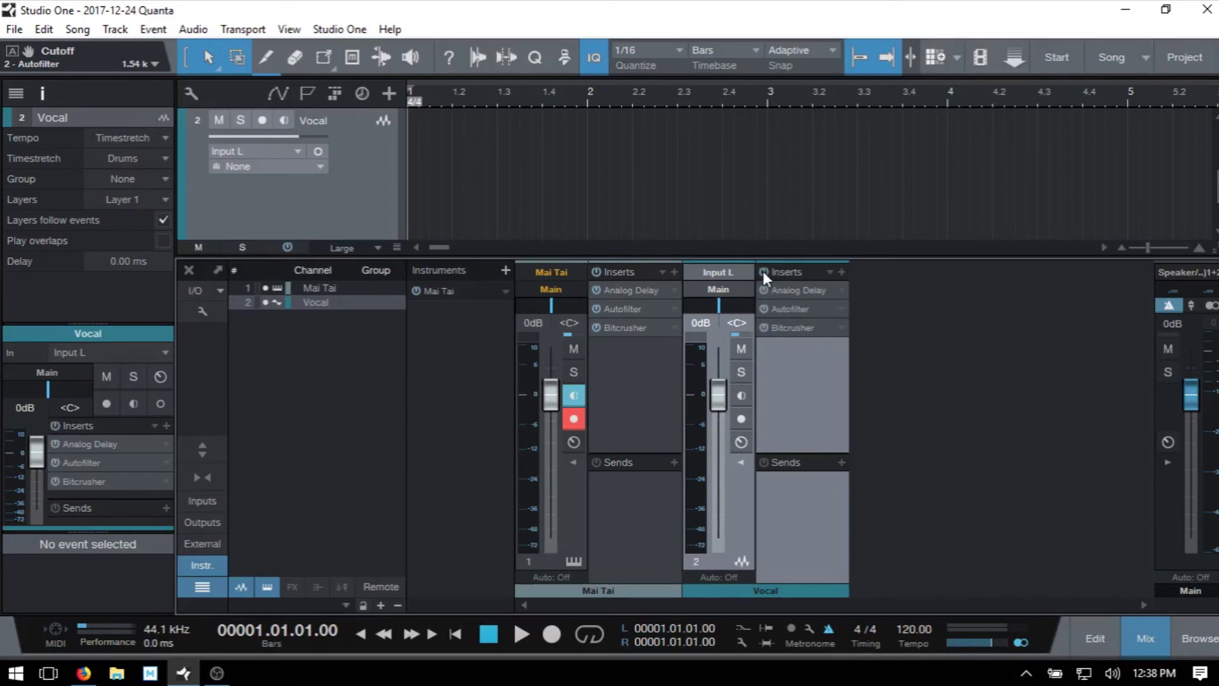
left_click(739, 462)
left_click(573, 463)
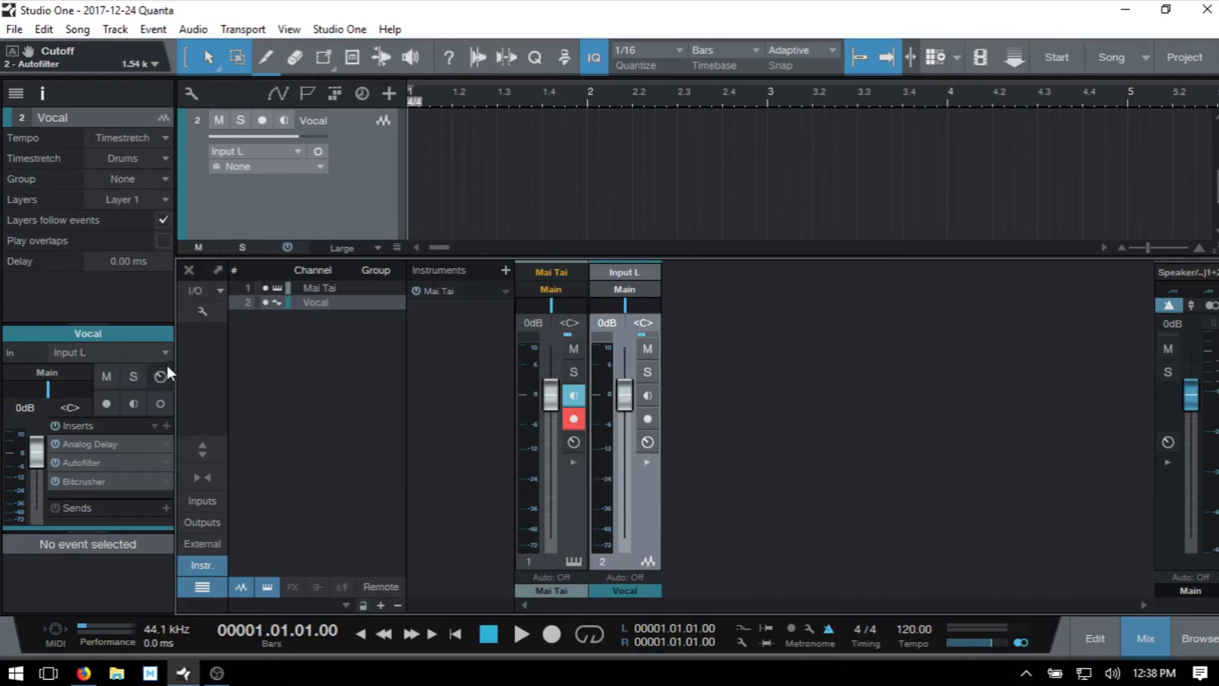
left_click(579, 443)
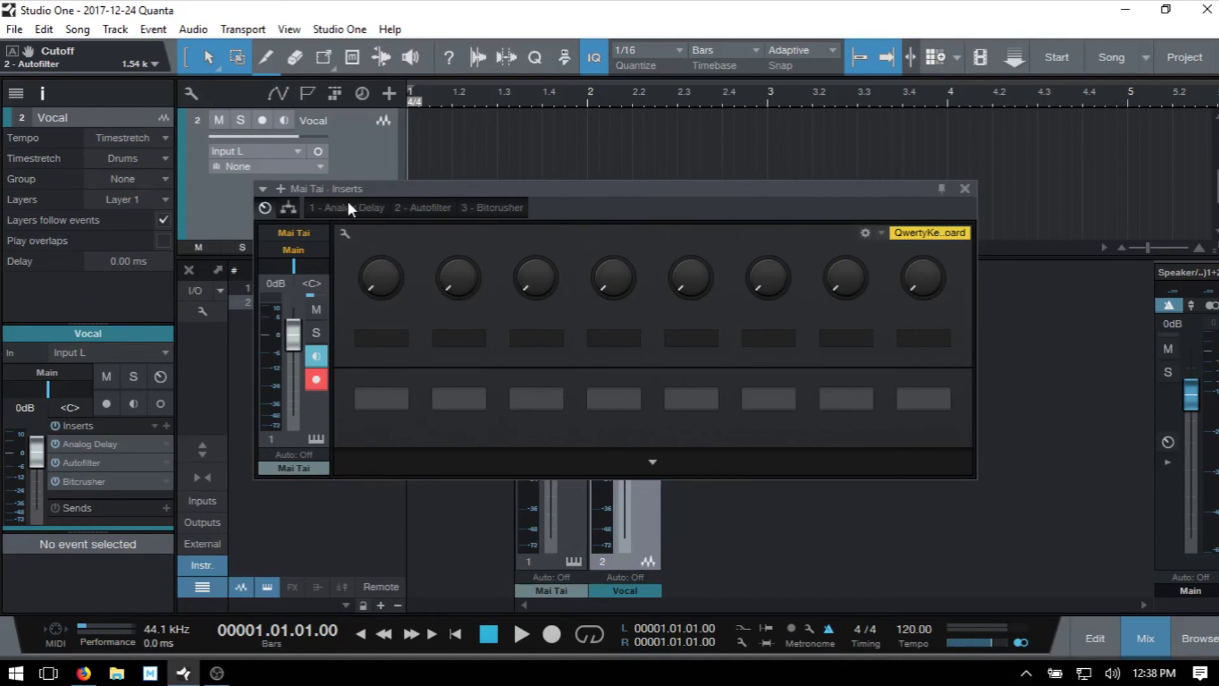
left_click(288, 207)
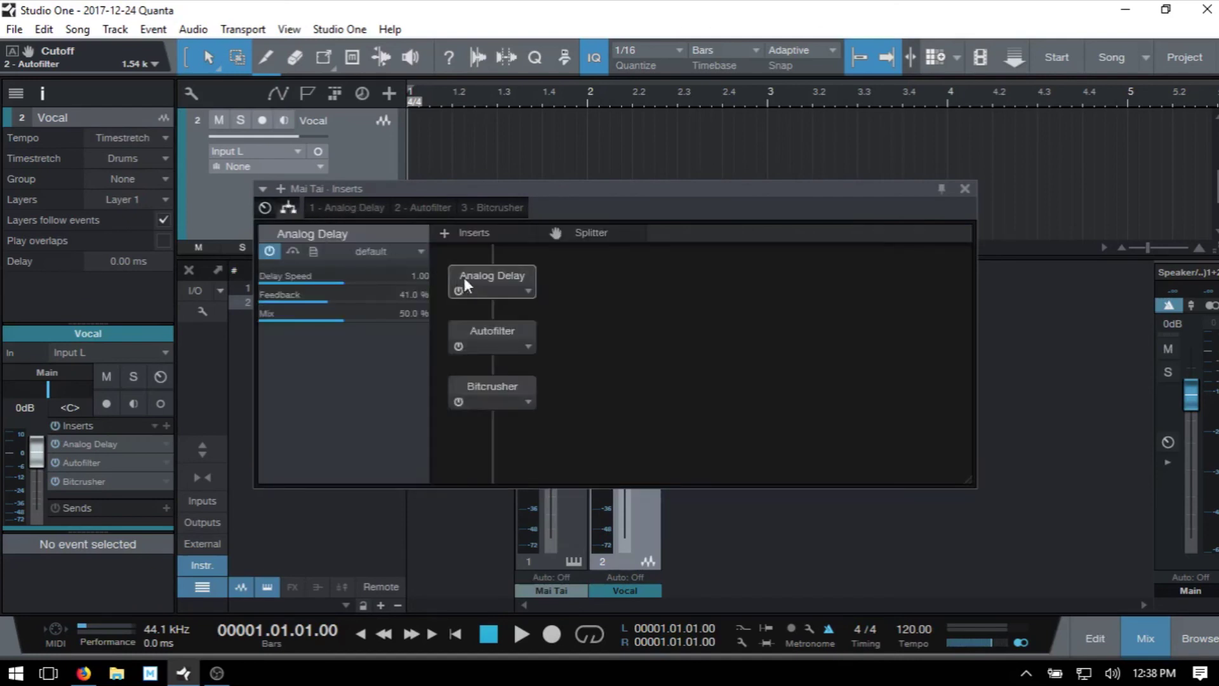
left_click(527, 290)
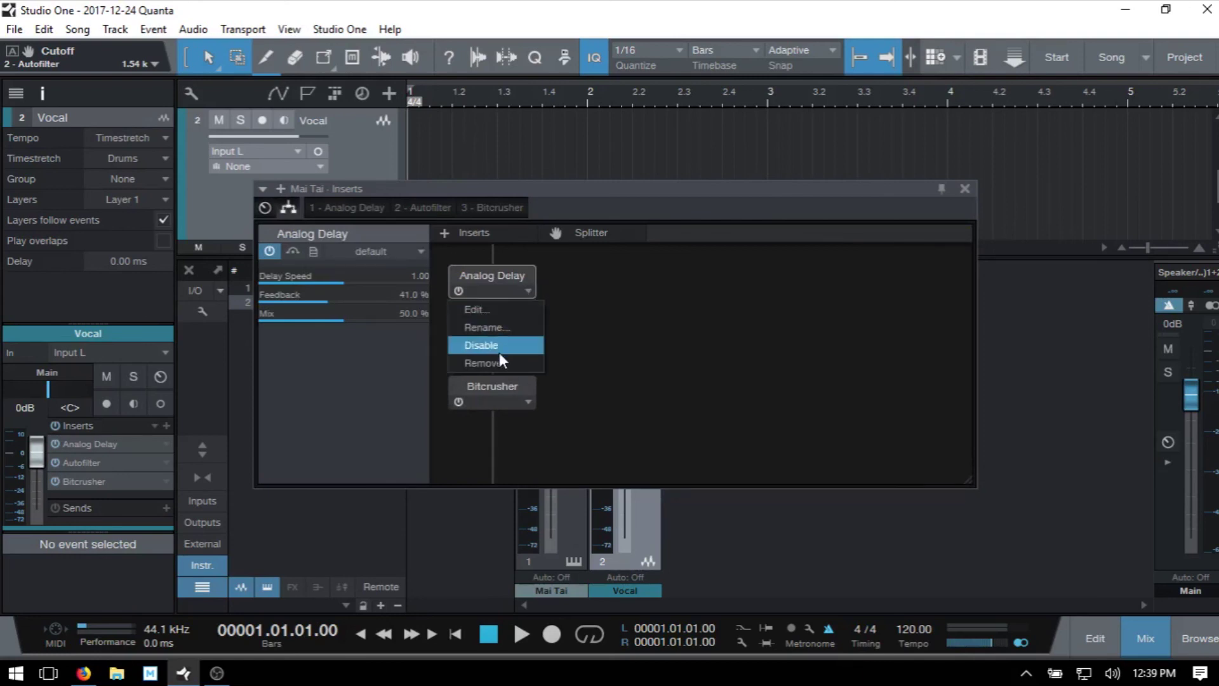
left_click(654, 303)
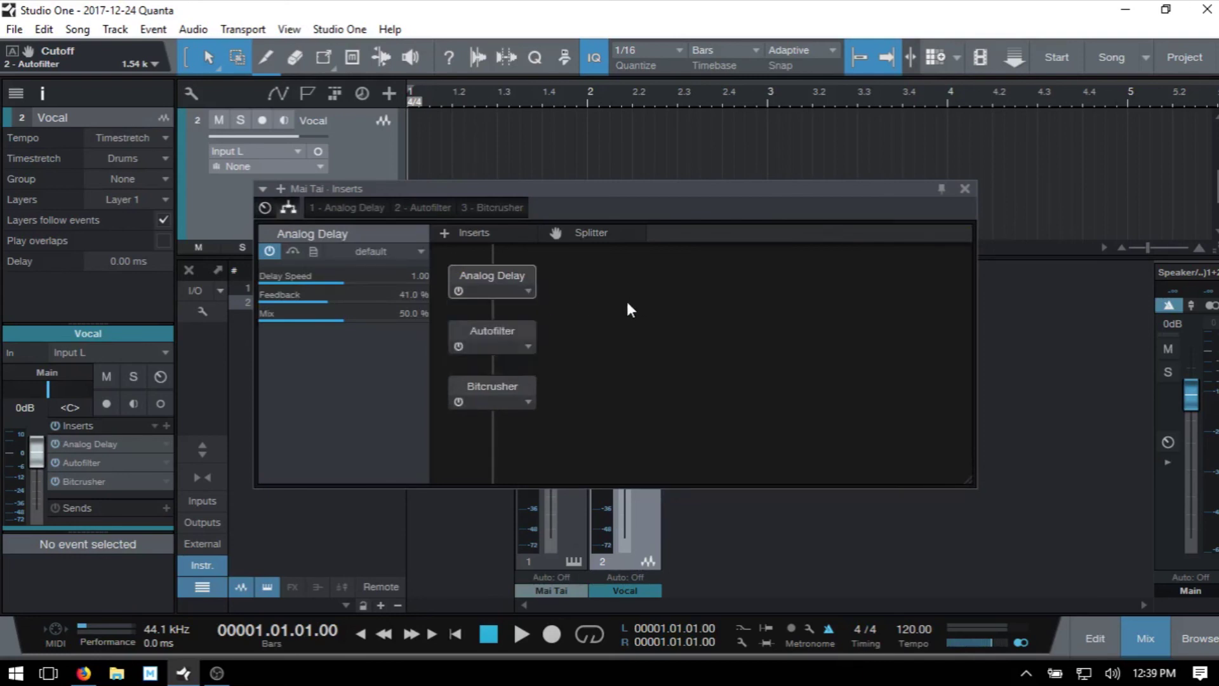
left_click(493, 327)
left_click_drag(493, 327, 495, 438)
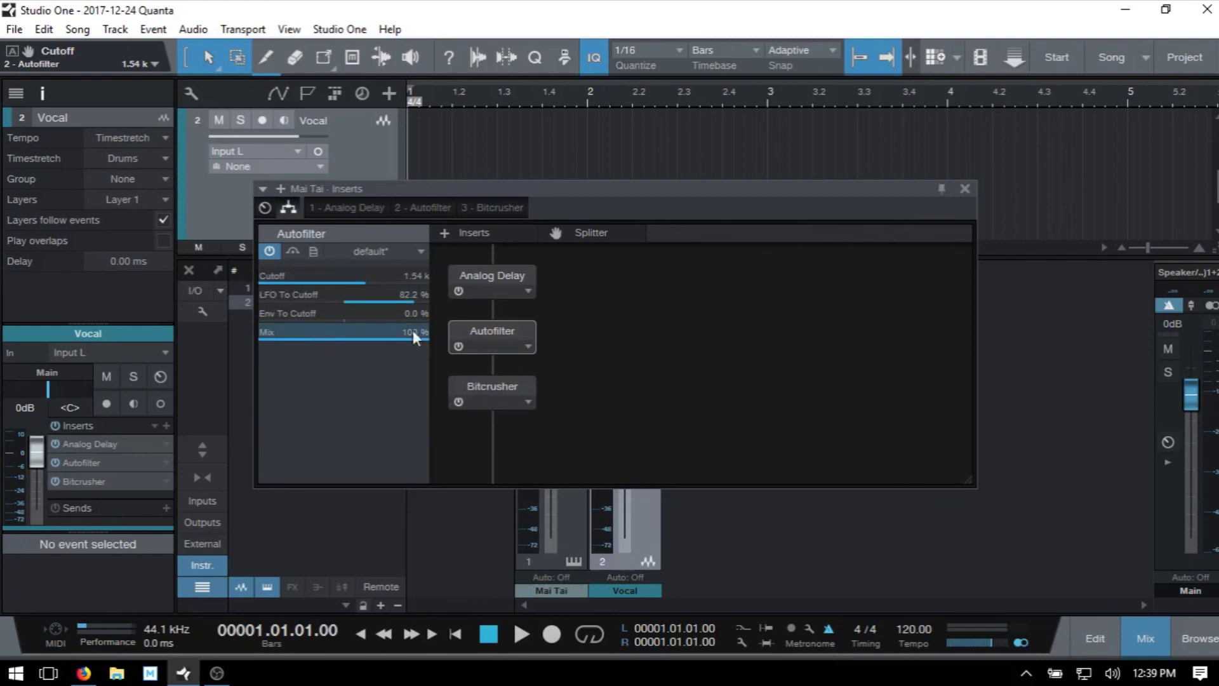
Close the chain editor and drag Mai Tai's Autofilter above Analog Delay to the top.
left_click(965, 188)
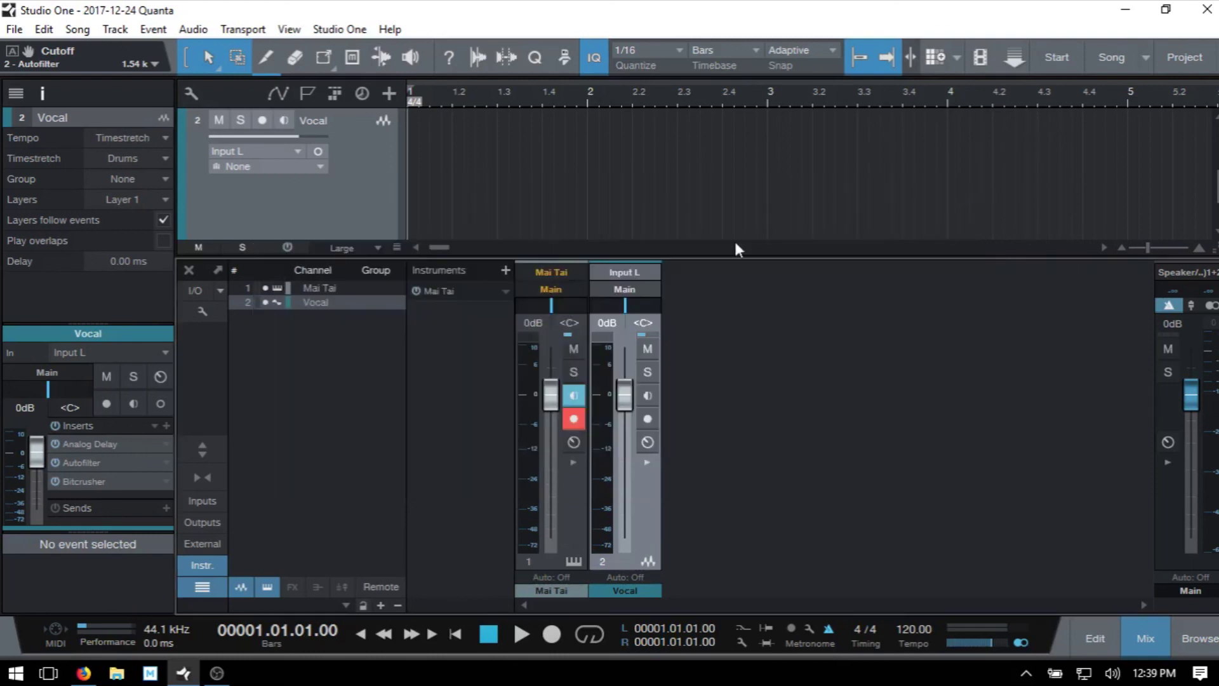
left_click(574, 462)
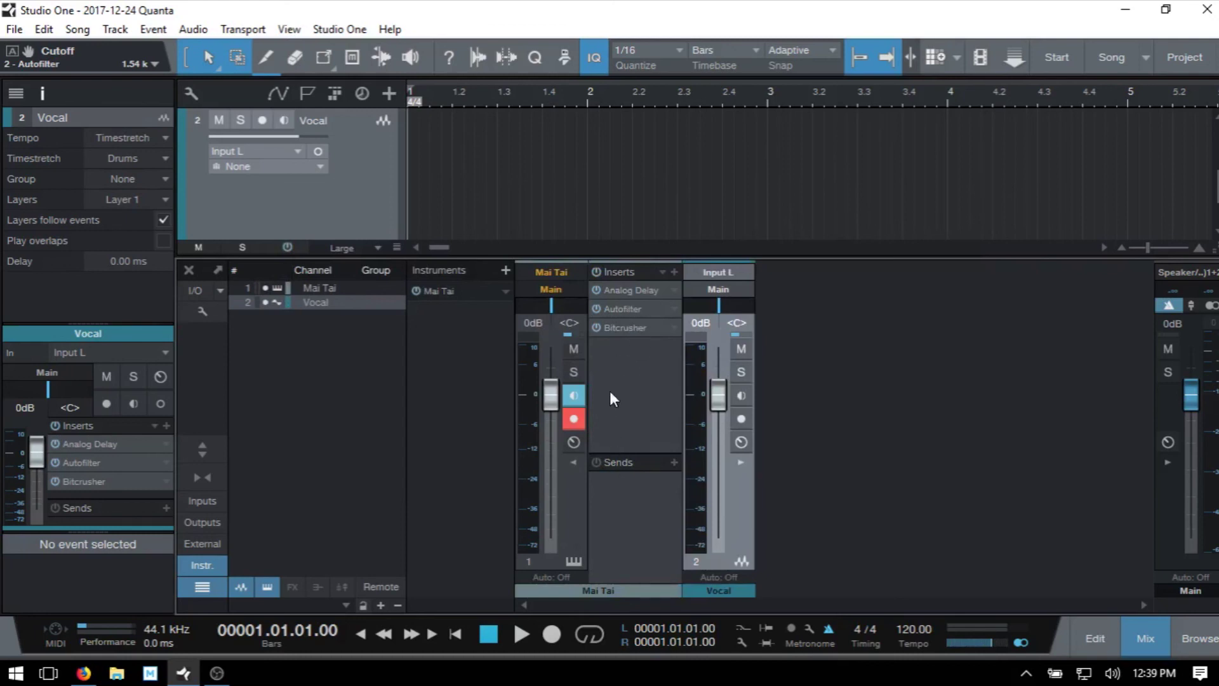
mouse_move(622, 305)
left_mouse_down()
mouse_move(627, 350)
mouse_move(632, 283)
left_mouse_up()
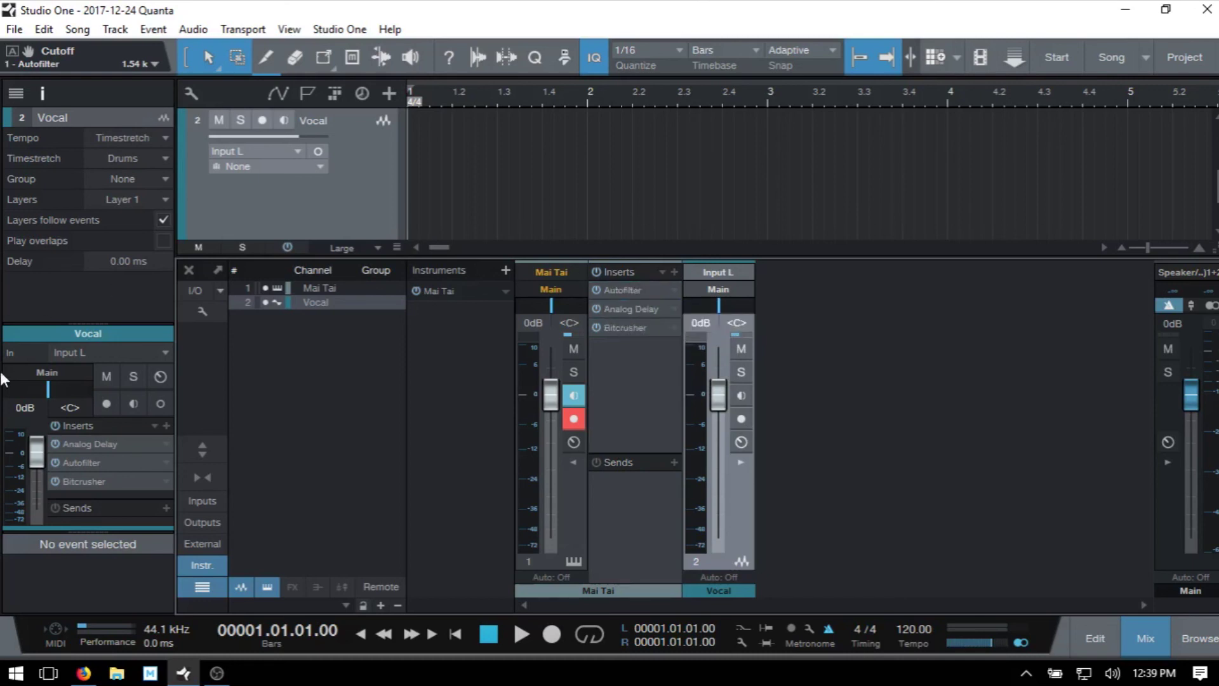